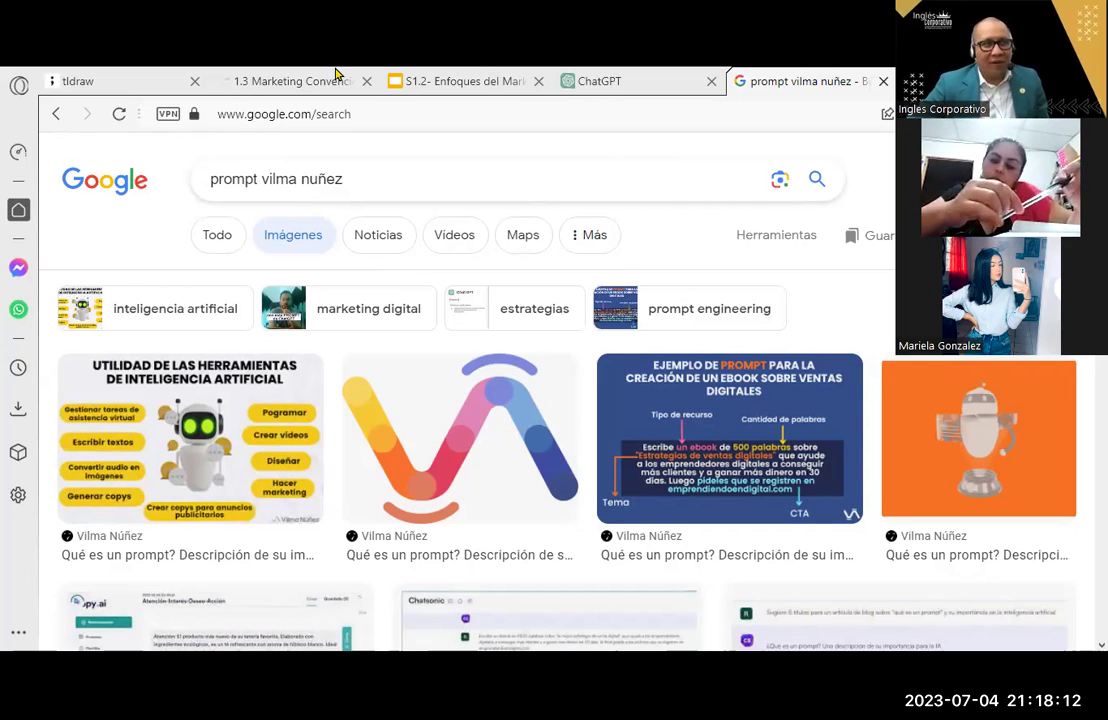
Switch to ChatGPT and start a prompt in the new chat reading "Como aplicar las 4P del marketing,"
{"action": "left_click", "coordinate": [455, 75]}
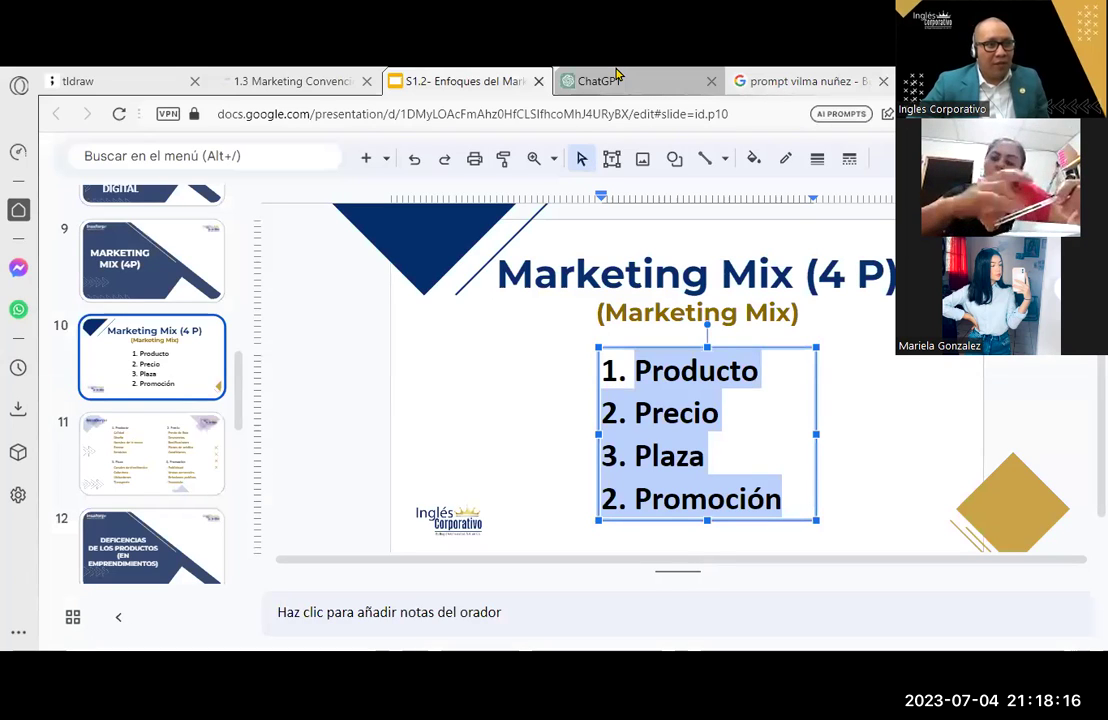
{"action": "key", "text": "ctrl+Tab"}
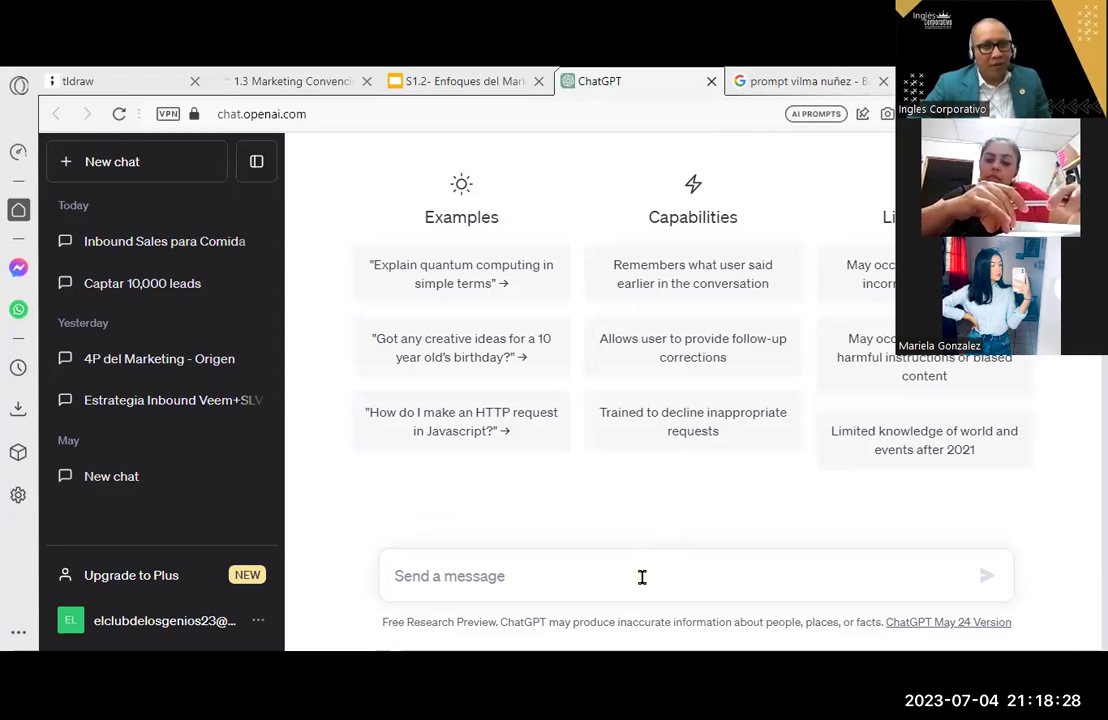
{"action": "left_click", "coordinate": [712, 563]}
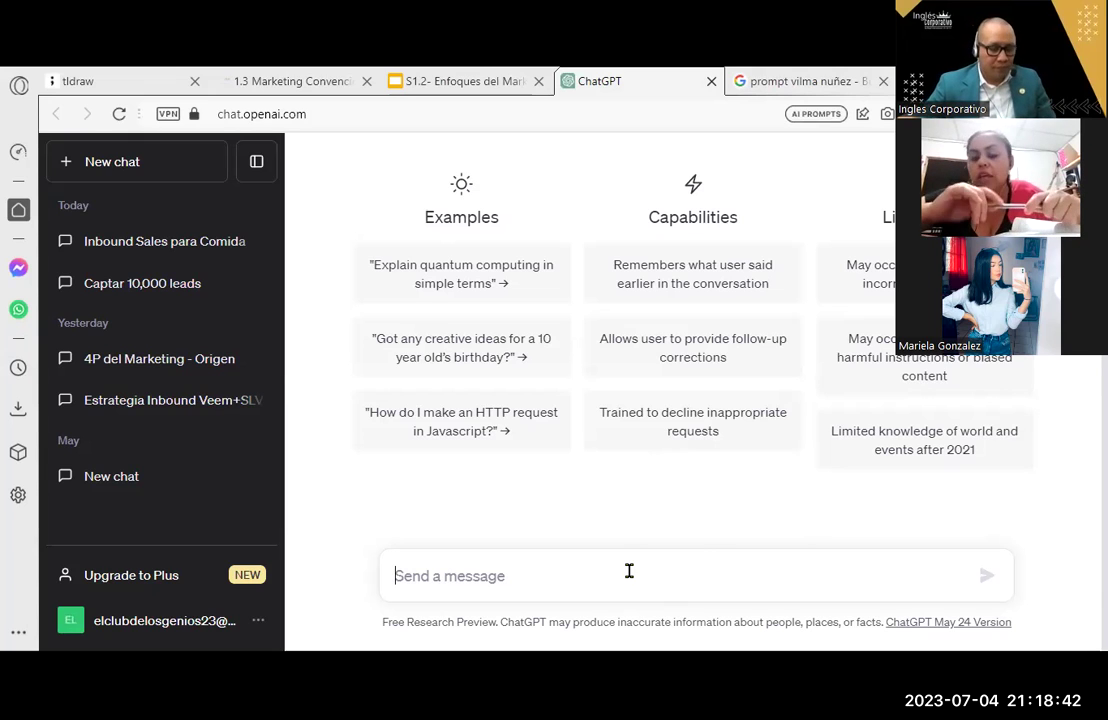
{"action": "type", "text": "Como apliu"}
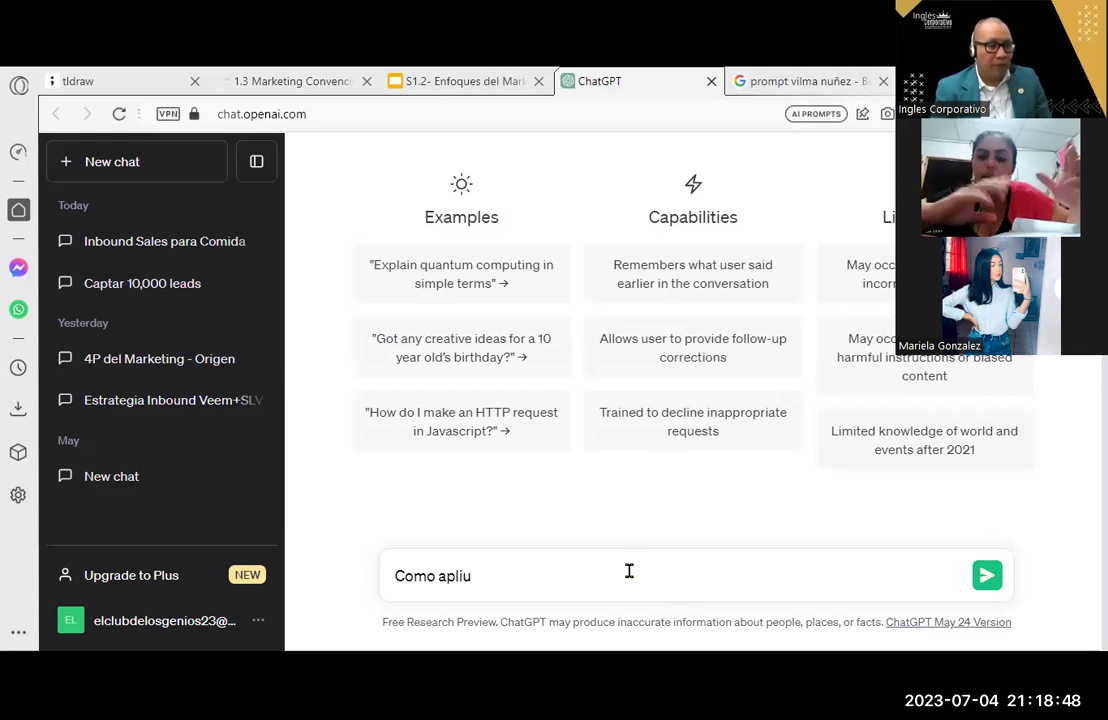
{"action": "key", "text": "BackSpace"}
{"action": "type", "text": "car las 4P"}
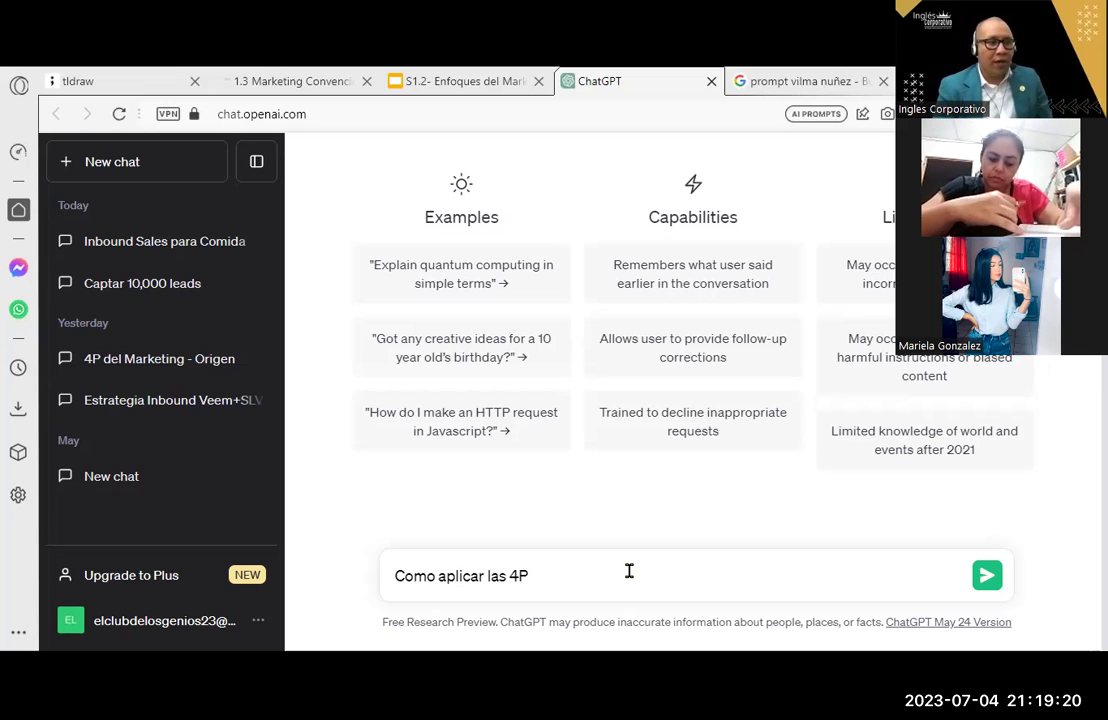
{"action": "type", "text": "del m"}
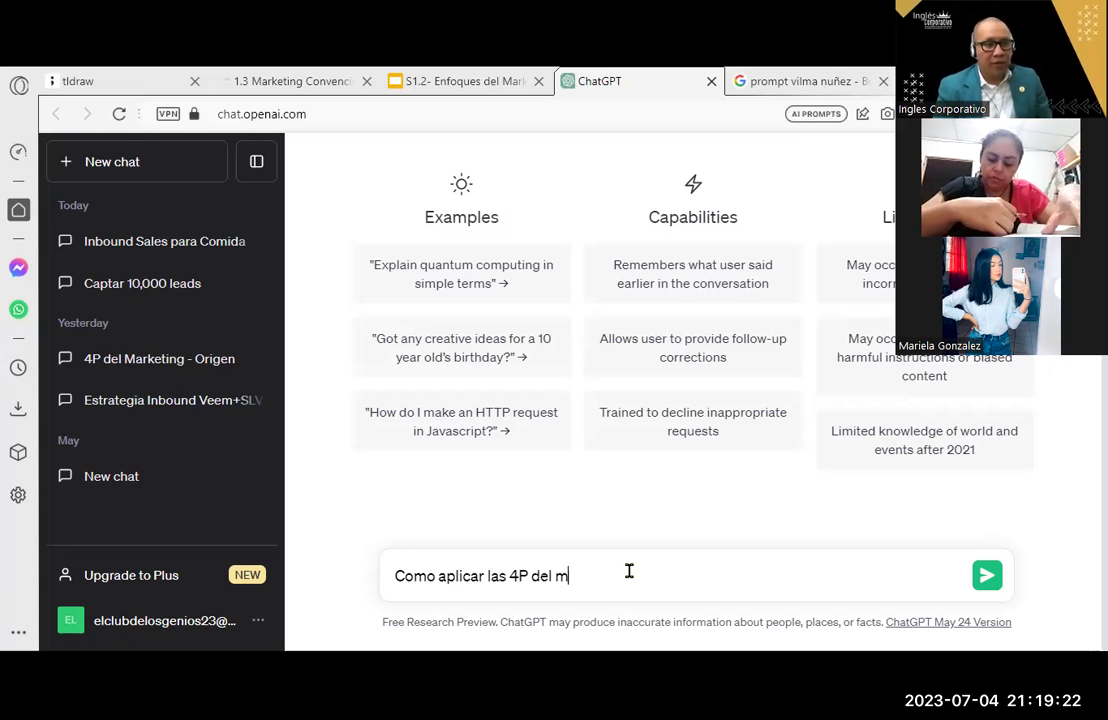
{"action": "type", "text": "arket"}
{"action": "type", "text": "ing?"}
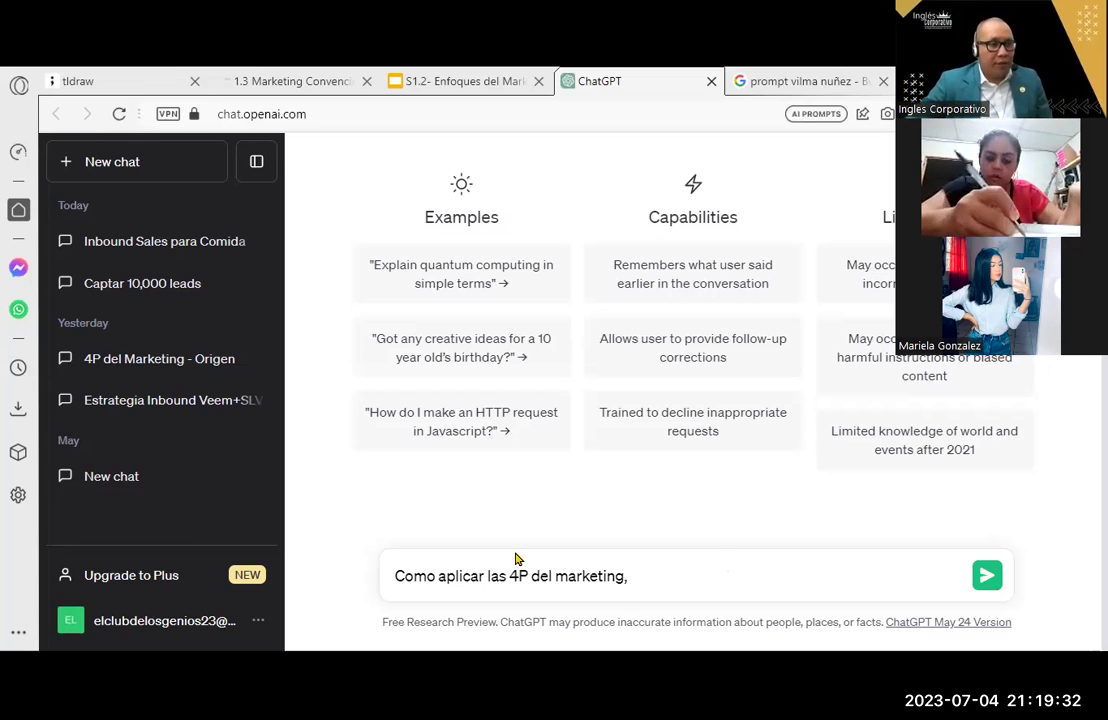
Insert "Actuar como un experto de marketing digital de la universidad Harvard, luego" at the prompt's start and make "Como" lowercase
{"action": "left_click", "coordinate": [396, 578]}
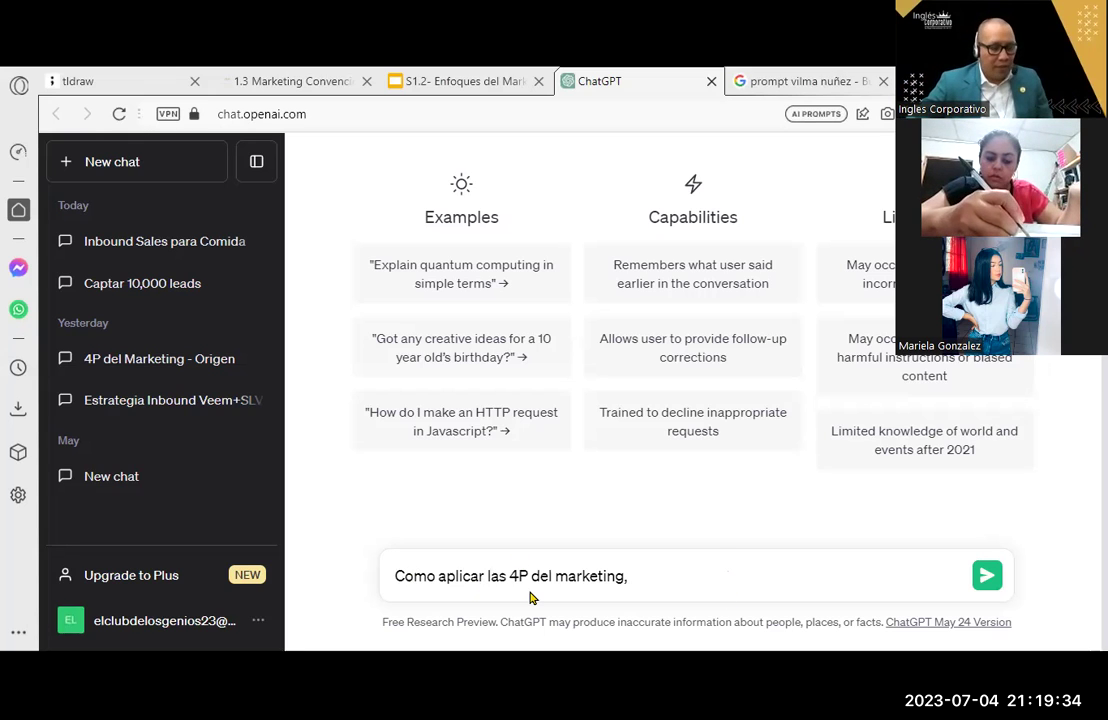
{"action": "type", "text": "Actr"}
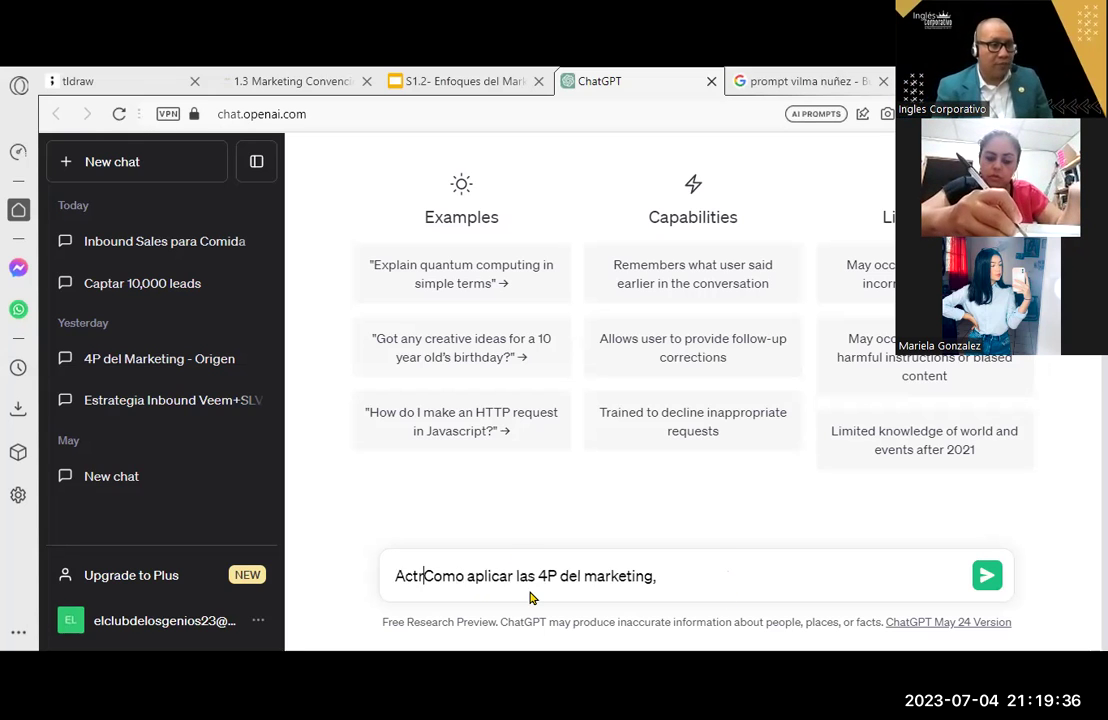
{"action": "key", "text": "BackSpace"}
{"action": "type", "text": "uar como un e"}
{"action": "type", "text": "xperto de an"}
{"action": "type", "text": "alisis"}
{"action": "key", "text": "BackSpace"}
{"action": "key", "text": "BackSpace"}
{"action": "key", "text": "BackSpace"}
{"action": "key", "text": "BackSpace"}
{"action": "key", "text": "BackSpace"}
{"action": "key", "text": "BackSpace"}
{"action": "key", "text": "BackSpace"}
{"action": "key", "text": "BackSpace"}
{"action": "key", "text": "BackSpace"}
{"action": "key", "text": "BackSpace"}
{"action": "type", "text": "e marketing dig"}
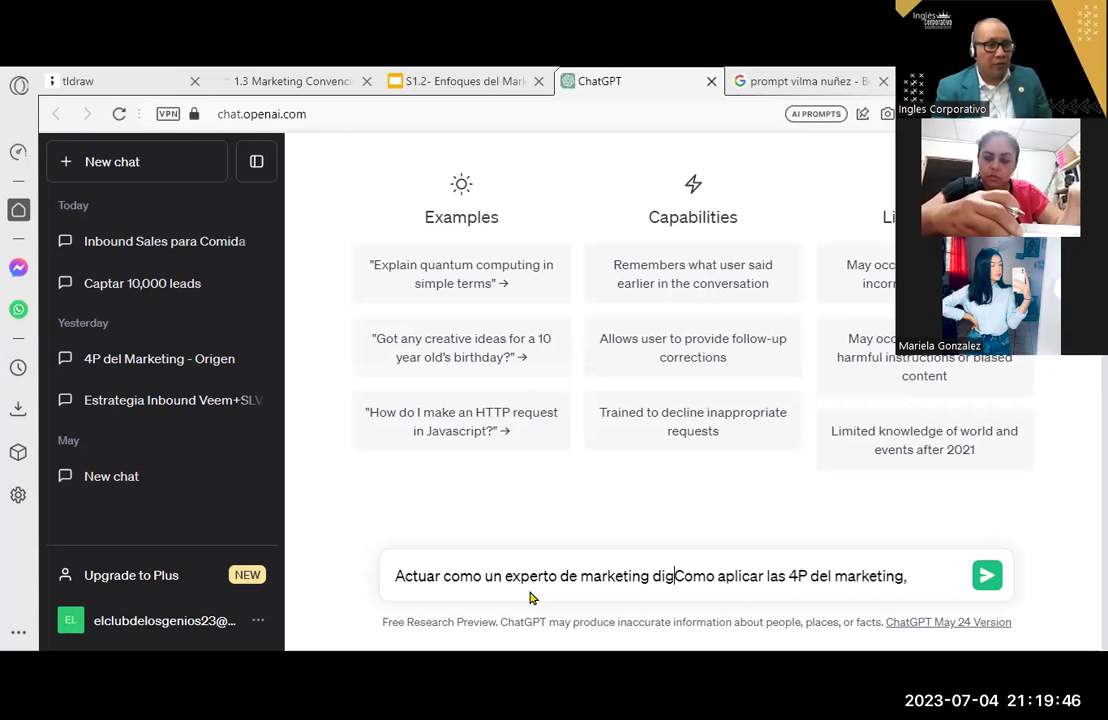
{"action": "type", "text": "ital de la universidad Harvard, luego"}
{"action": "key", "text": "Delete"}
{"action": "type", "text": "c"}
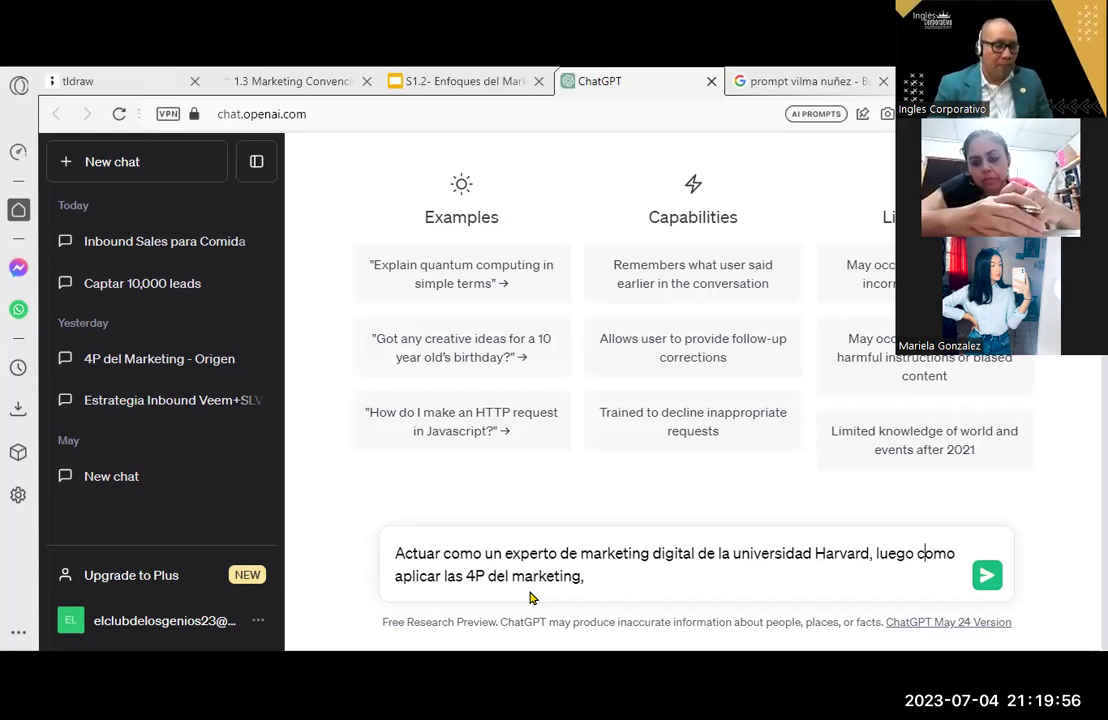
Append "a un negocio de venta de variedades de vestidos para 15 años," to the end of the prompt
{"action": "left_click", "coordinate": [633, 581]}
{"action": "type", "text": "a un negocio de venta de variedades de"}
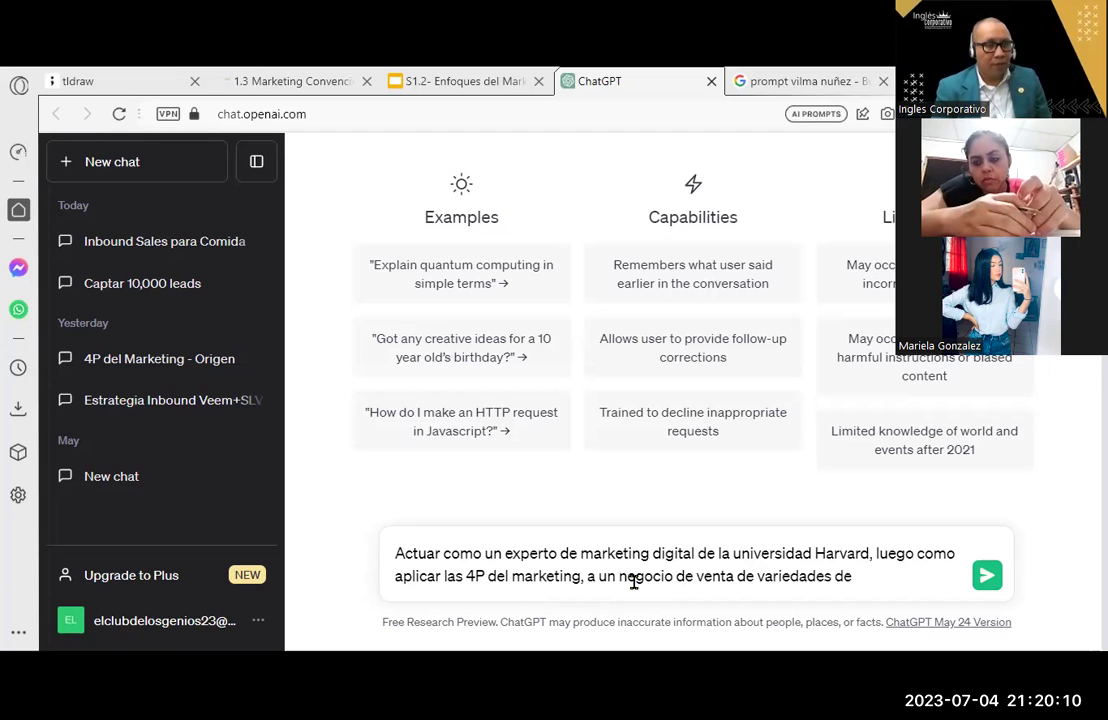
{"action": "key", "text": "BackSpace"}
{"action": "key", "text": "BackSpace"}
{"action": "key", "text": "BackSpace"}
{"action": "type", "text": "de vestidos para q"}
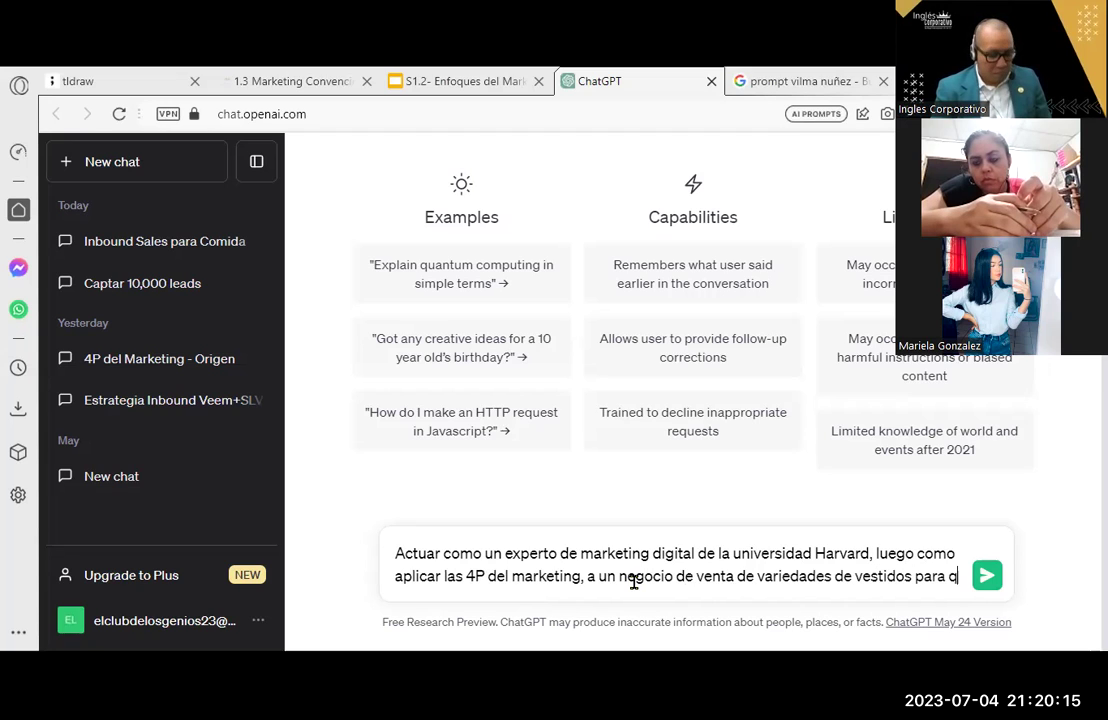
{"action": "key", "text": "BackSpace"}
{"action": "type", "text": "1"}
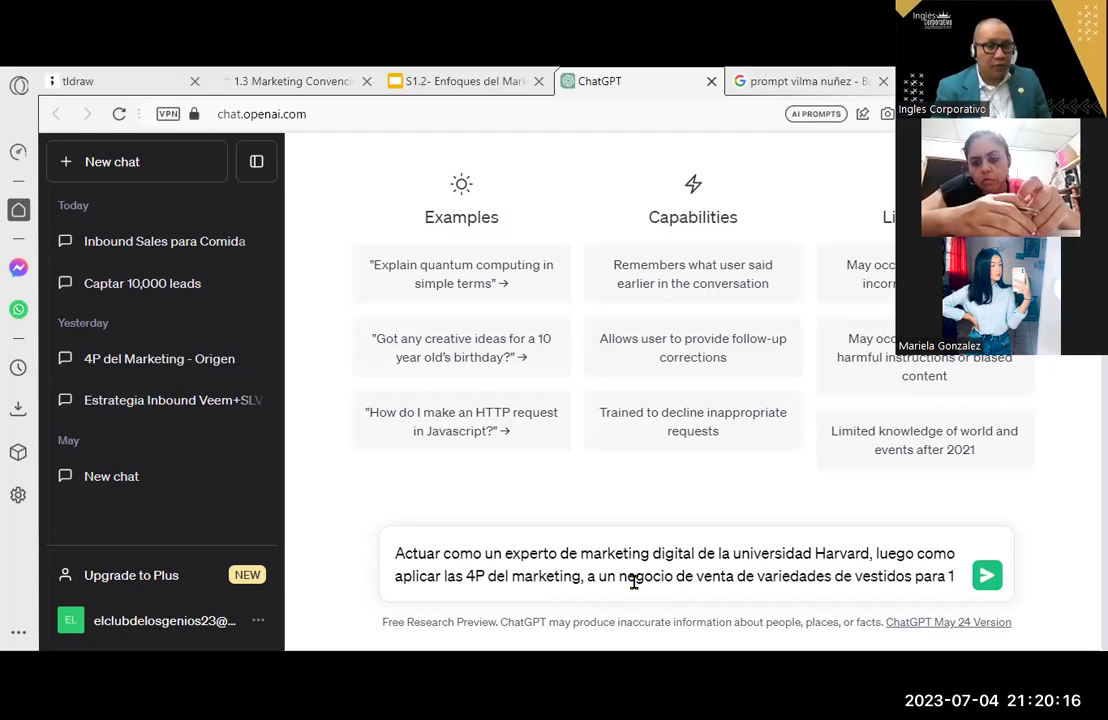
{"action": "type", "text": "5 años,"}
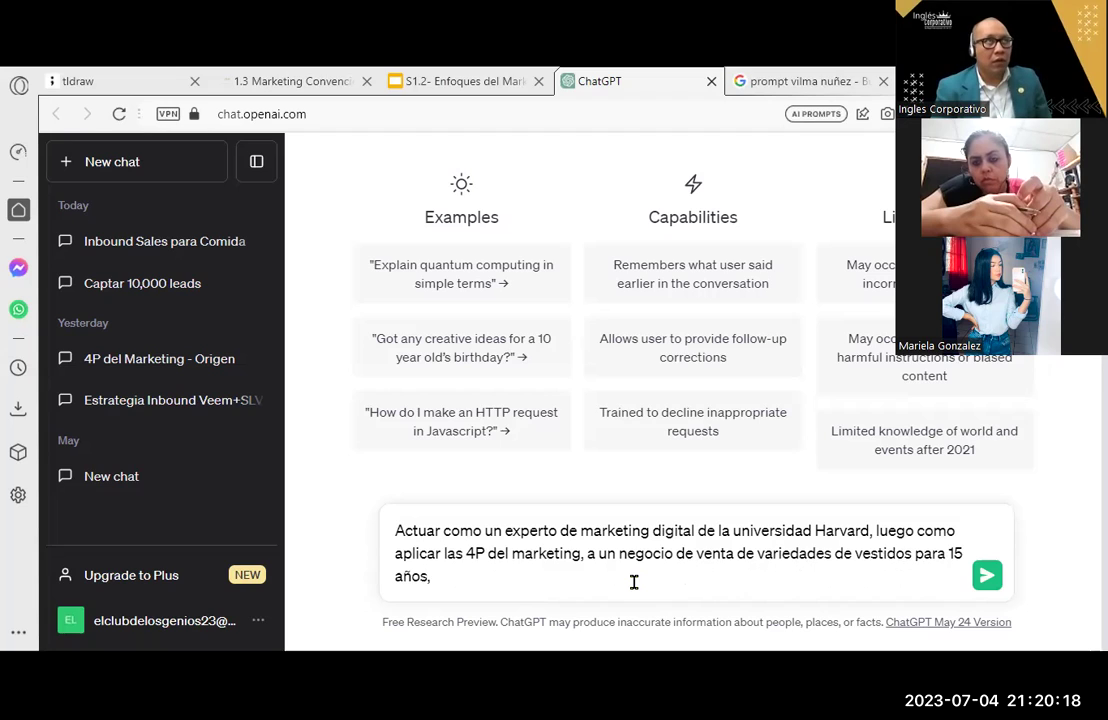
Extend the business description in the prompt with "bodas, productos relacionados a la moda"
{"action": "type", "text": " bodas, "}
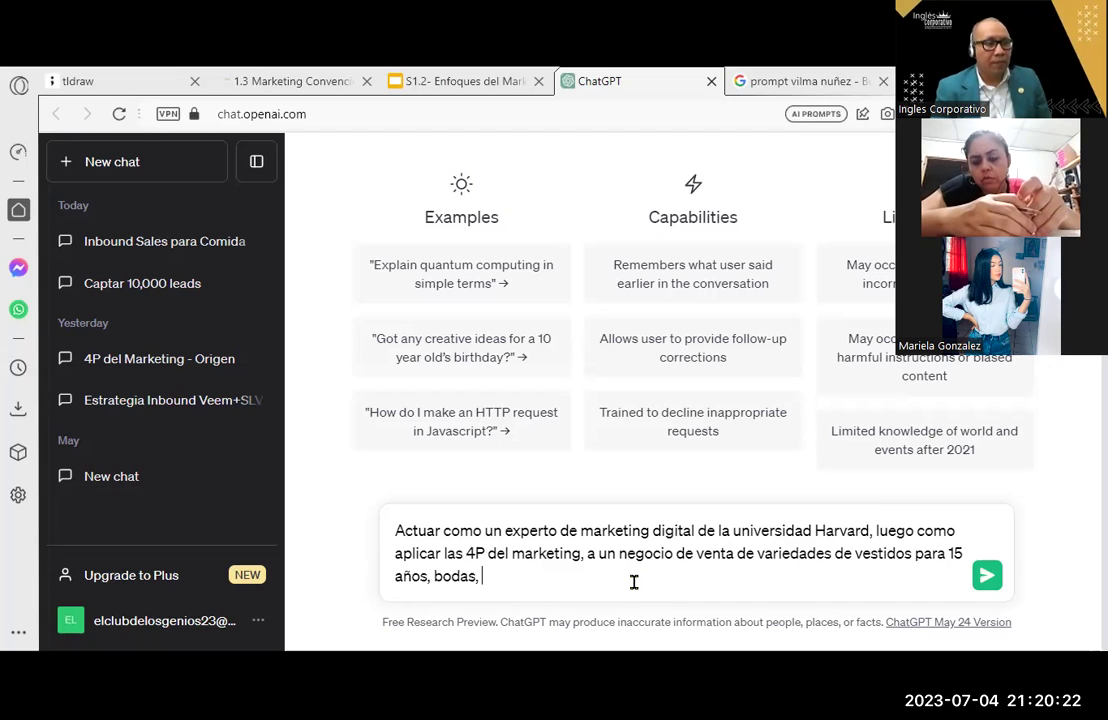
{"action": "type", "text": "productos re"}
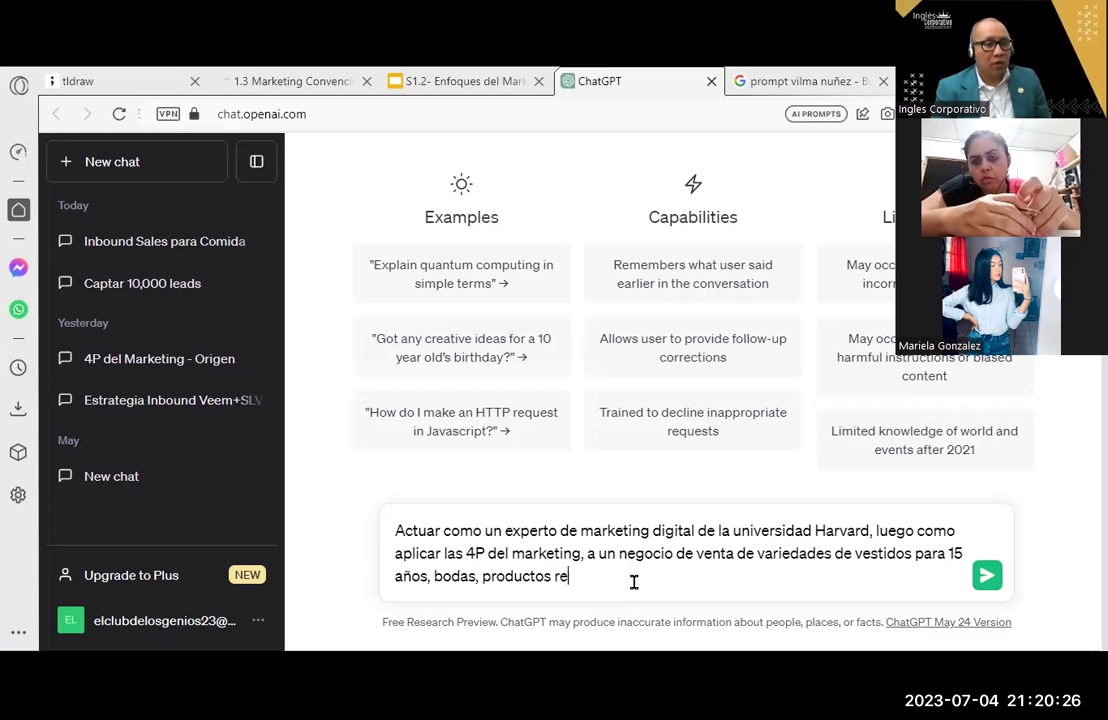
{"action": "type", "text": "lacionados a l"}
{"action": "key", "text": "BackSpace"}
{"action": "type", "text": "la moda"}
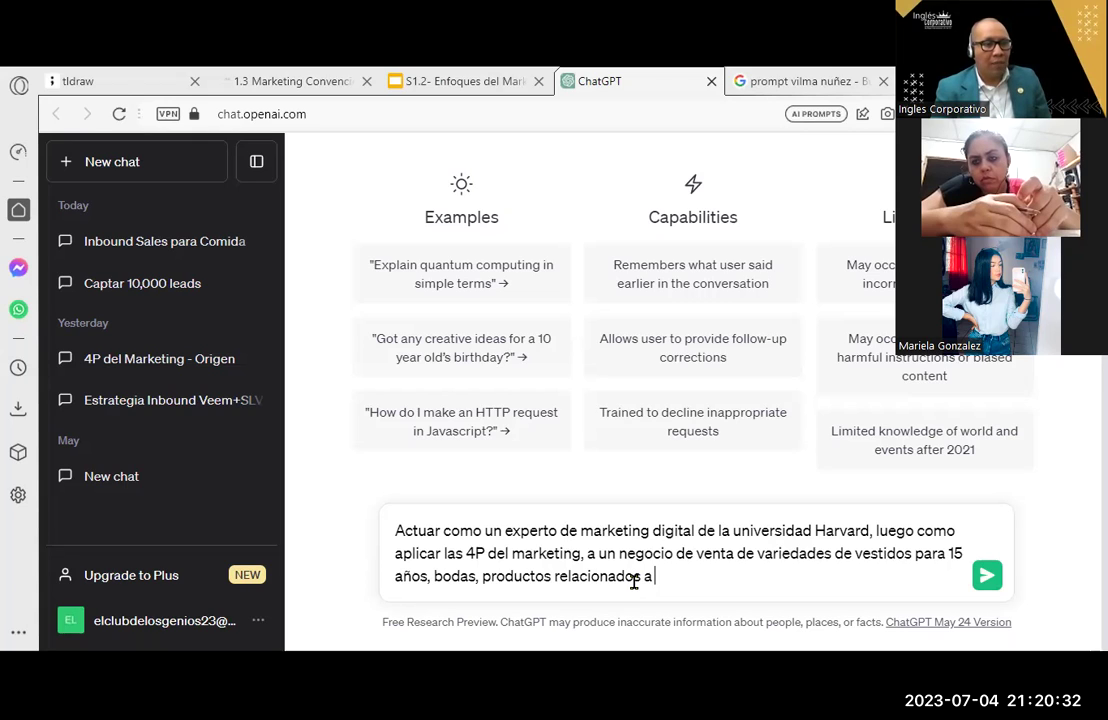
End the business description with a period and add "La 11 respuestas tienen que ser claras" to the prompt
{"action": "type", "text": ". La respuye"}
{"action": "key", "text": "BackSpace"}
{"action": "key", "text": "BackSpace"}
{"action": "key", "text": "BackSpace"}
{"action": "key", "text": "BackSpace"}
{"action": "key", "text": "BackSpace"}
{"action": "key", "text": "BackSpace"}
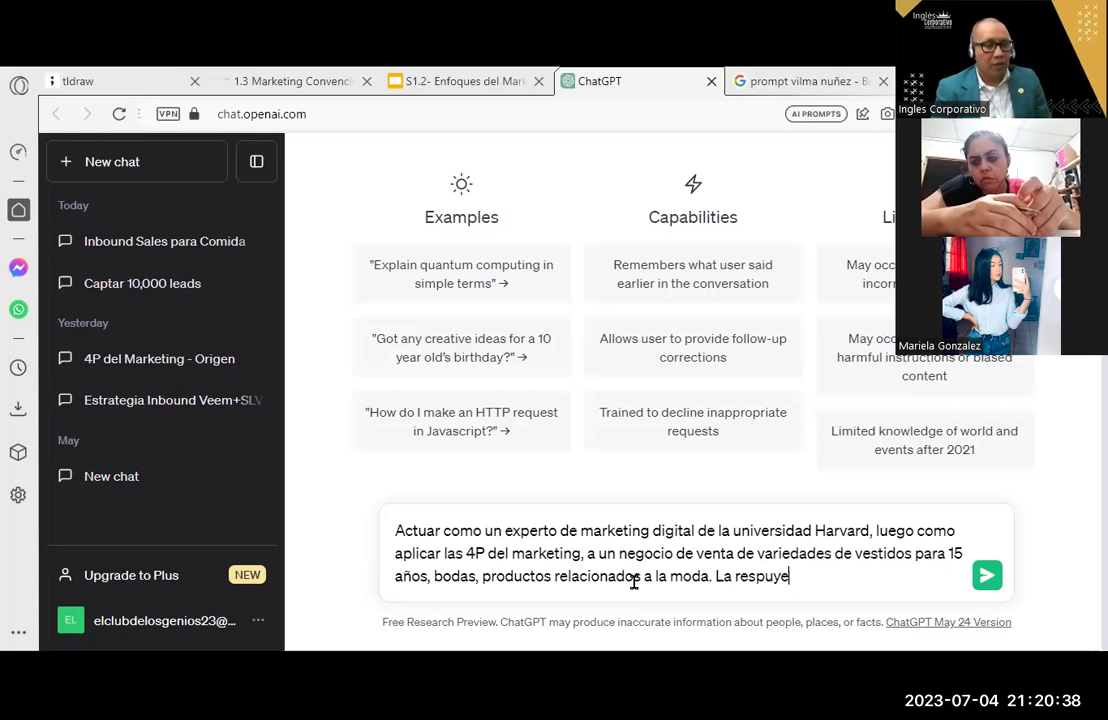
{"action": "type", "text": "1 respes"}
{"action": "key", "text": "BackSpace"}
{"action": "key", "text": "BackSpace"}
{"action": "type", "text": "uestas tien"}
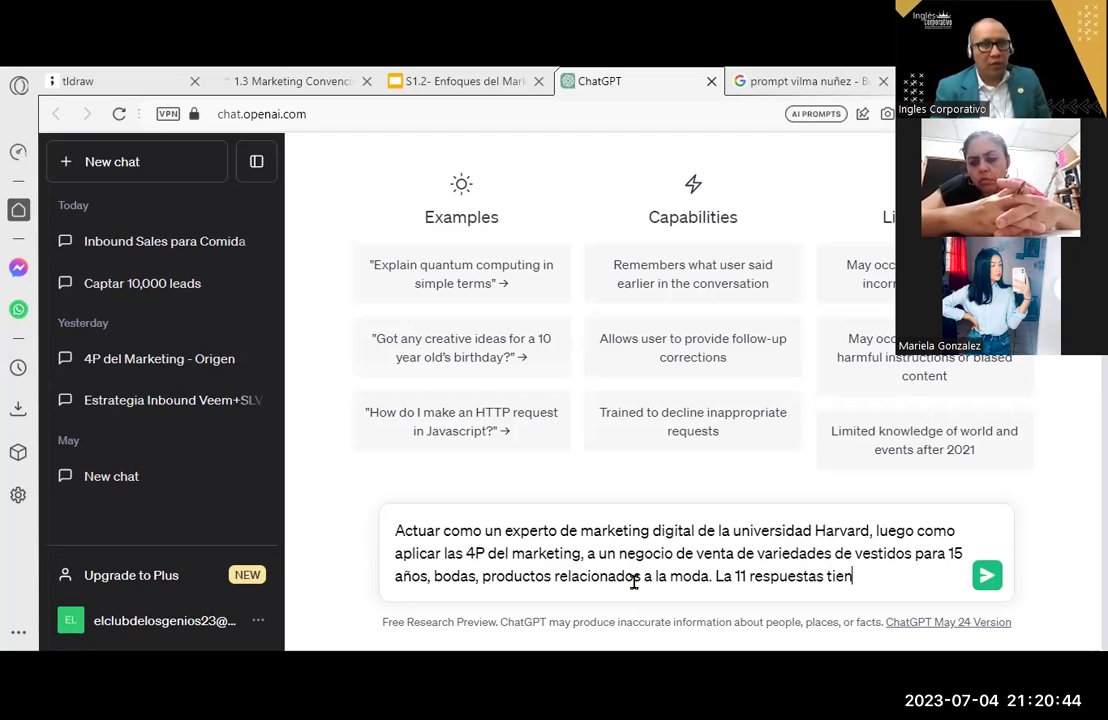
{"action": "type", "text": "en que ser claras"}
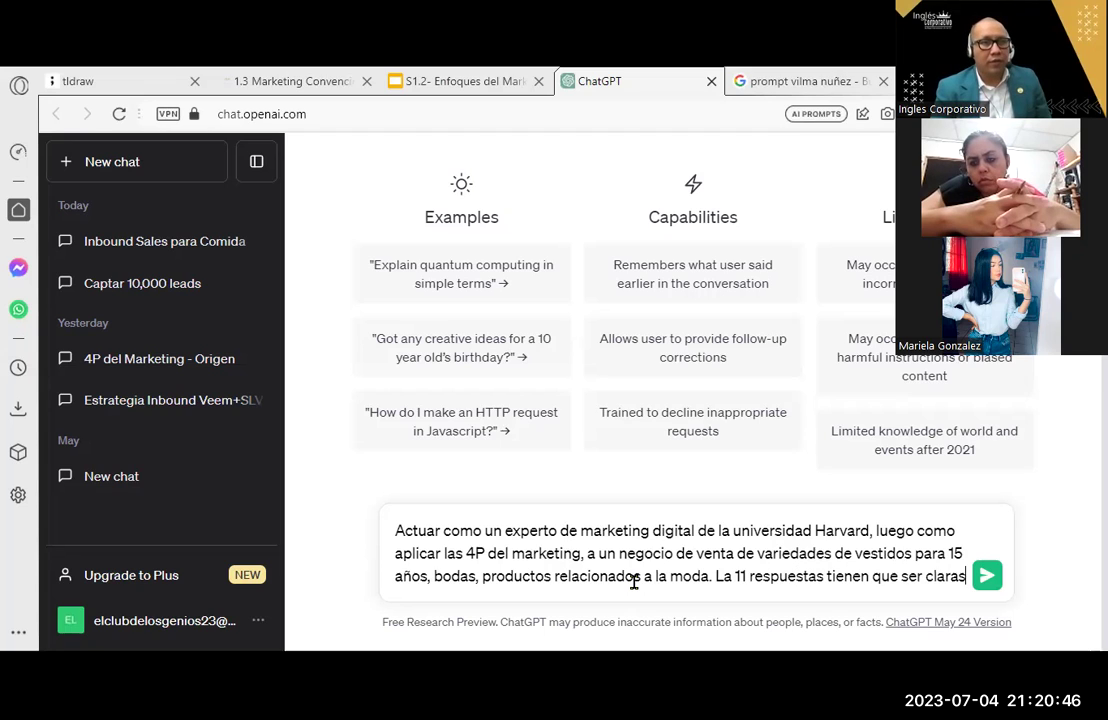
Complete the answer requirements in the prompt with ", breves y con un maximo de 5 a 6 palabras cada una:"
{"action": "type", "text": ", breves y con un maci"}
{"action": "key", "text": "BackSpace"}
{"action": "key", "text": "BackSpace"}
{"action": "type", "text": "ximo de 15 a"}
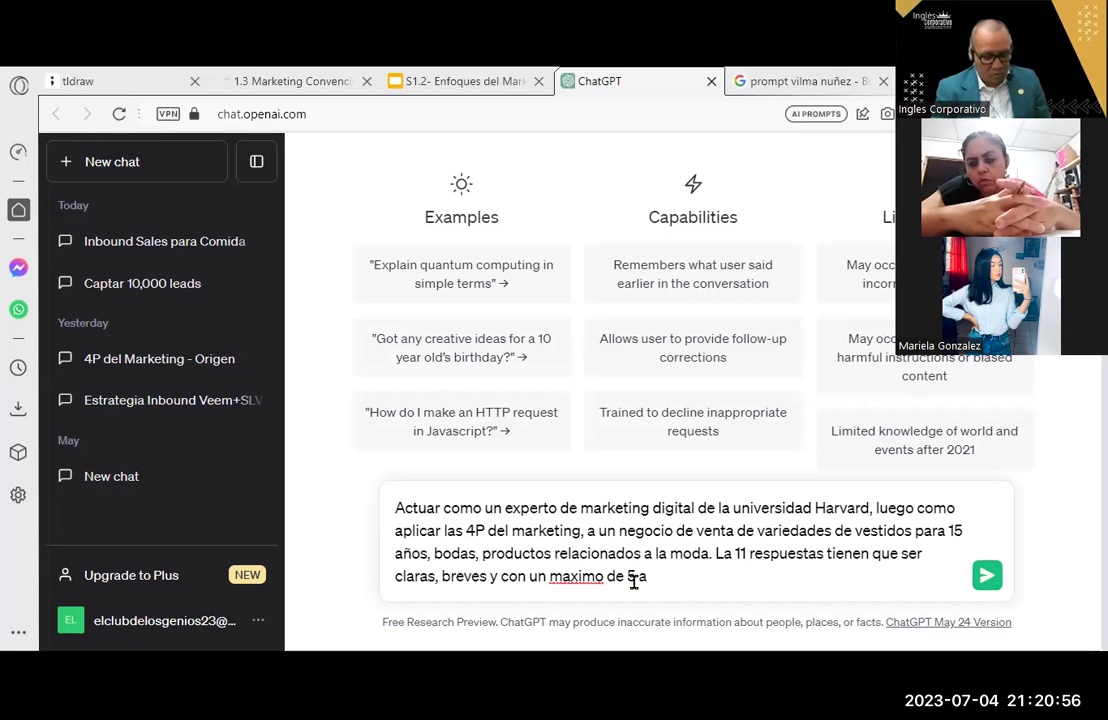
{"action": "type", "text": " 6 palabr"}
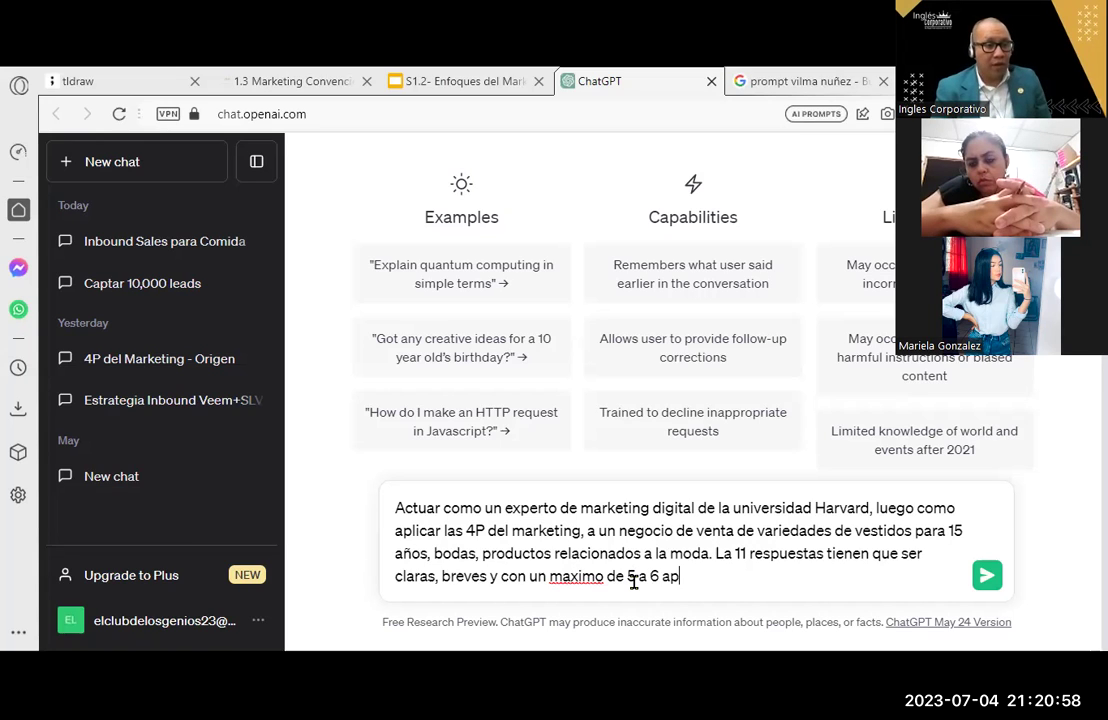
{"action": "type", "text": "as cada uno"}
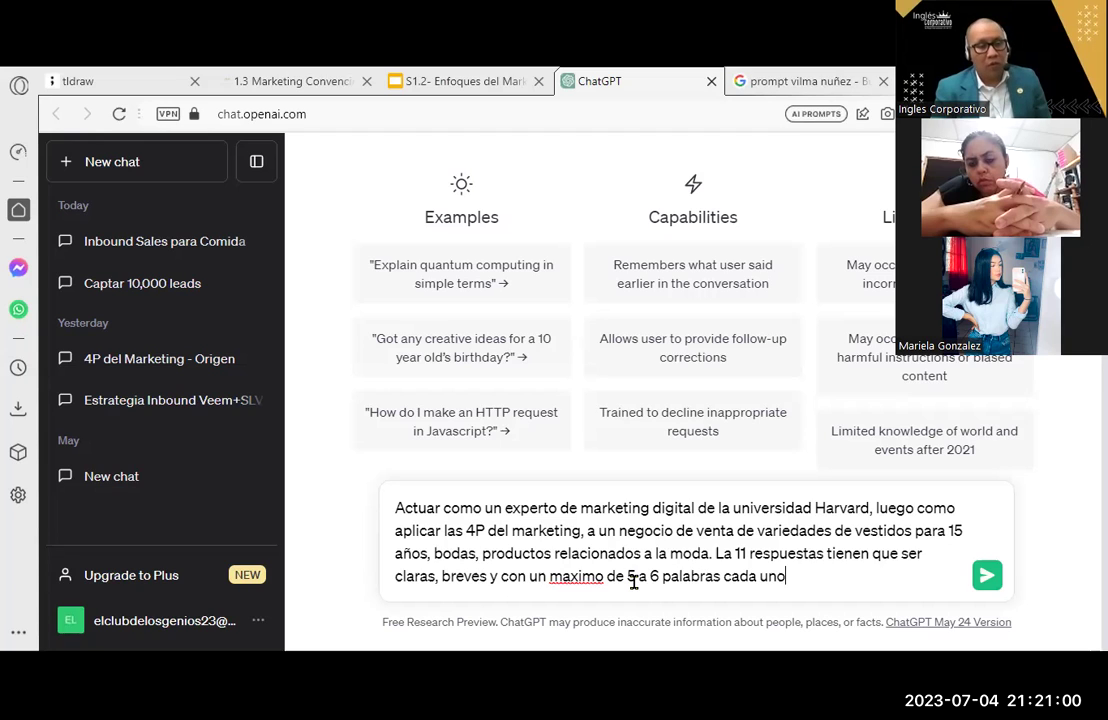
{"action": "key", "text": "BackSpace"}
{"action": "type", "text": "a:"}
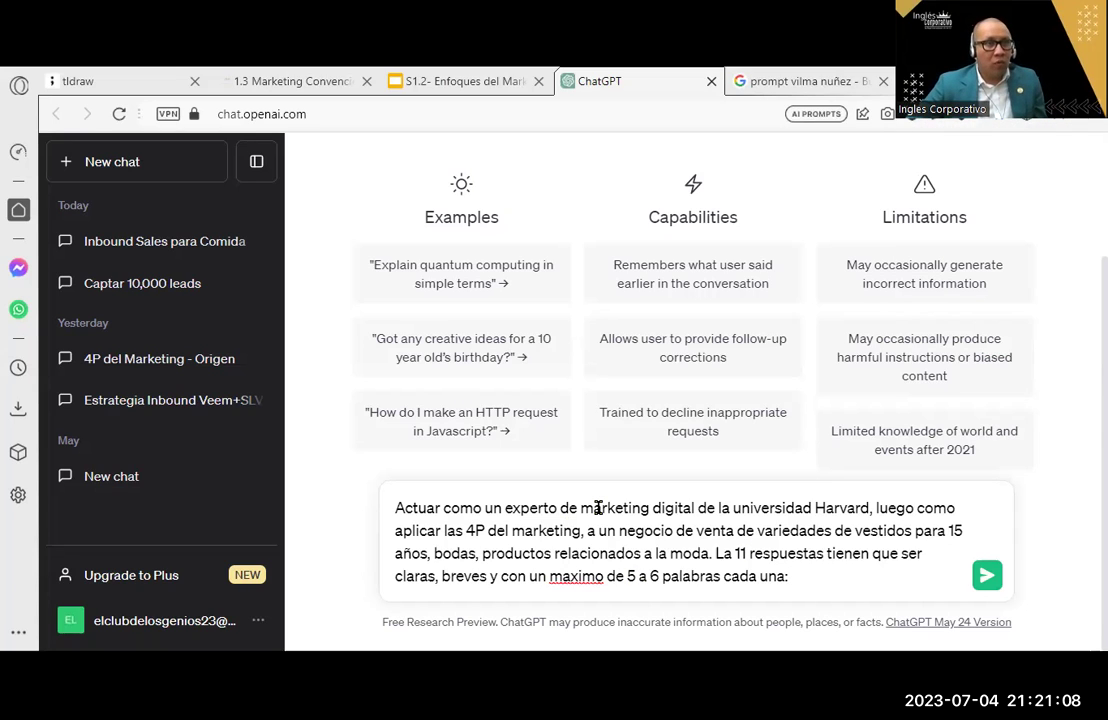
Switch to the Google search page and search for just "prompt"
{"action": "left_click", "coordinate": [760, 70]}
{"action": "key", "text": "BackSpace"}
{"action": "left_click_drag", "start_coordinate": [292, 180], "coordinate": [178, 180]}
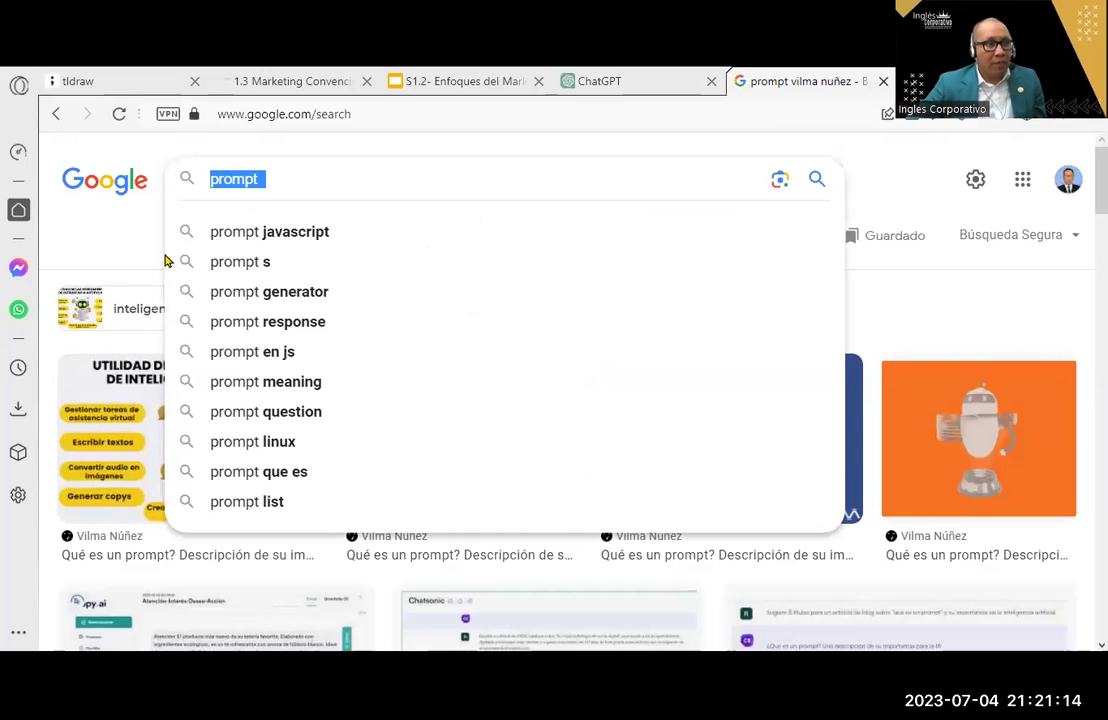
{"action": "key", "text": "Escape"}
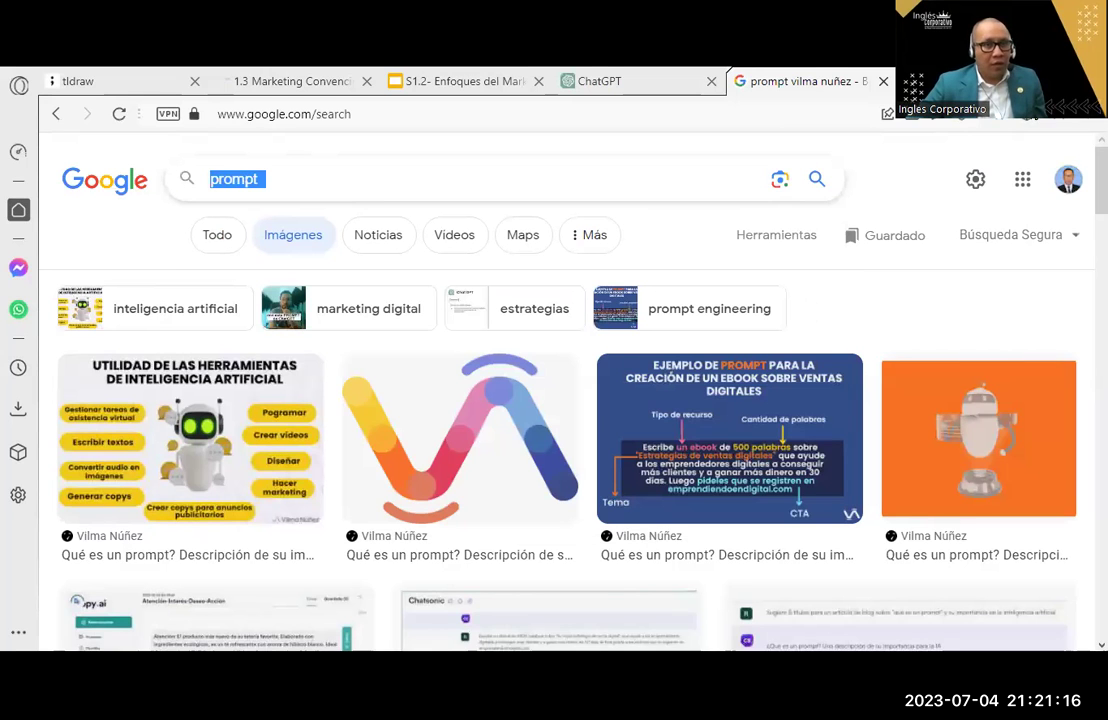
{"action": "key", "text": "alt+Left"}
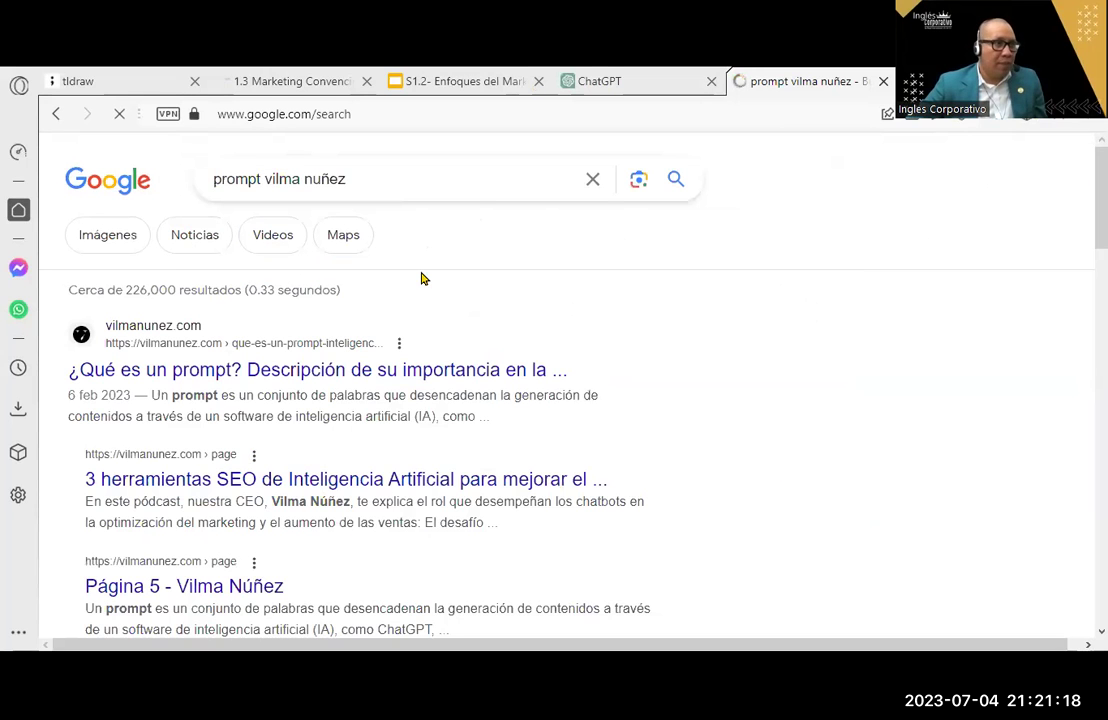
{"action": "left_click_drag", "start_coordinate": [391, 180], "coordinate": [272, 179]}
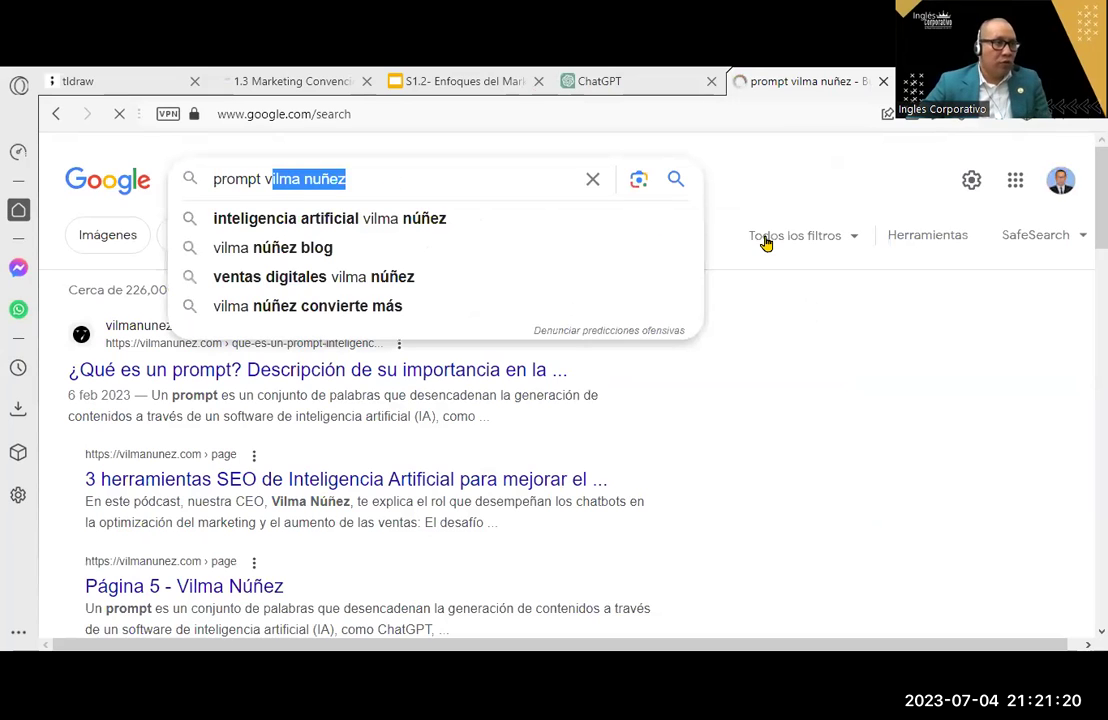
{"action": "key", "text": "BackSpace"}
{"action": "key", "text": "BackSpace"}
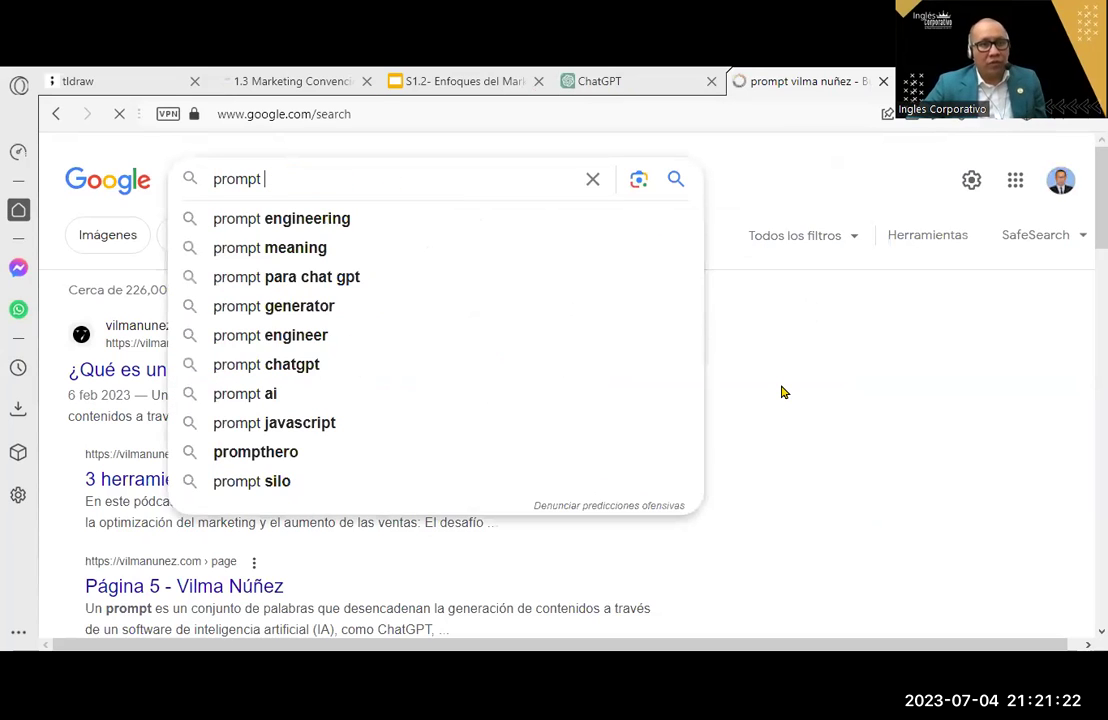
{"action": "key", "text": "Return"}
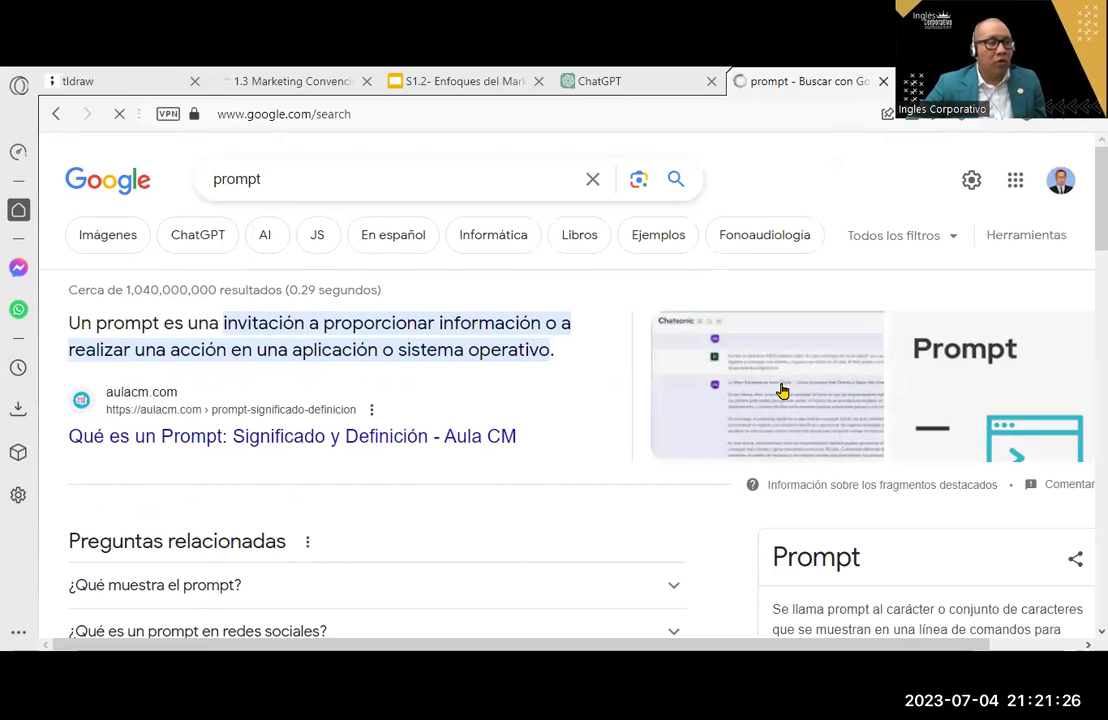
Return to the ChatGPT draft and review its opening role phrase, from "Actuar como un experto de marketing digital" through "Harvard,"
{"action": "left_click", "coordinate": [565, 80]}
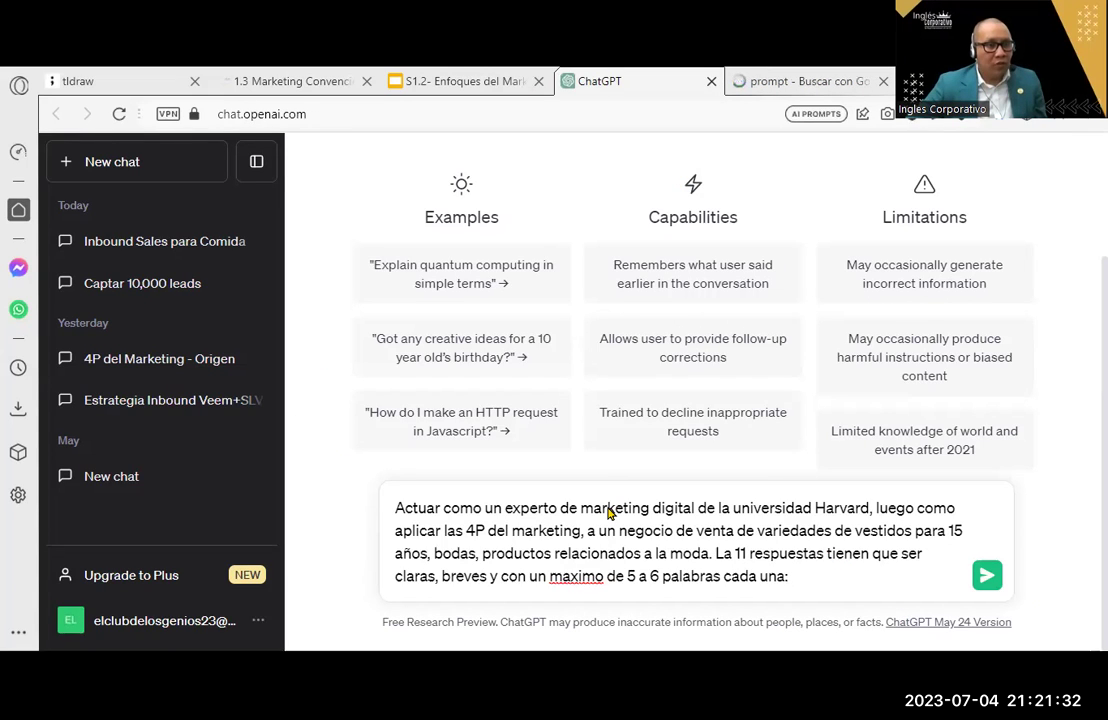
{"action": "left_click_drag", "start_coordinate": [393, 509], "coordinate": [701, 510]}
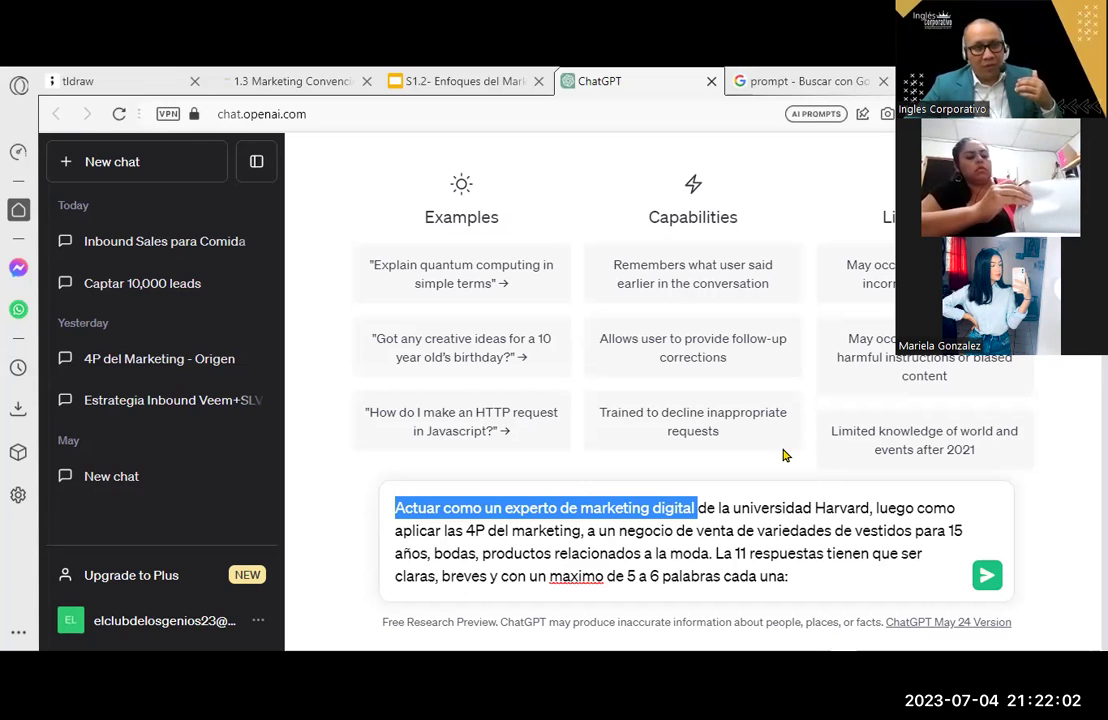
{"action": "left_click", "coordinate": [718, 508]}
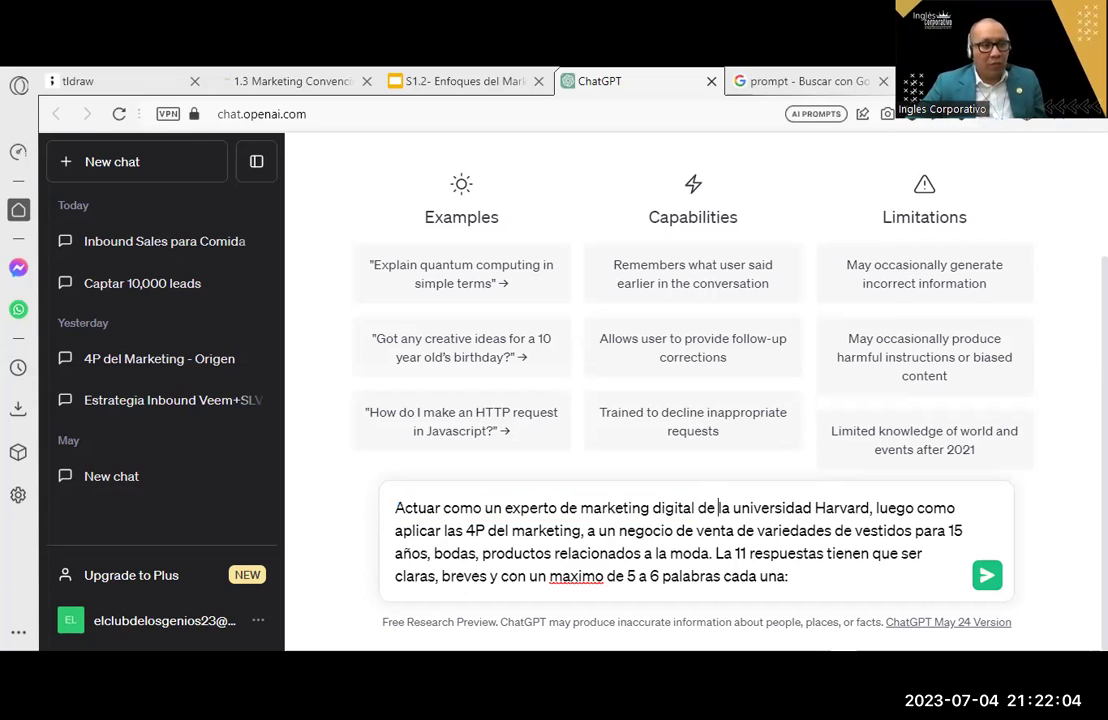
{"action": "left_click", "coordinate": [870, 508]}
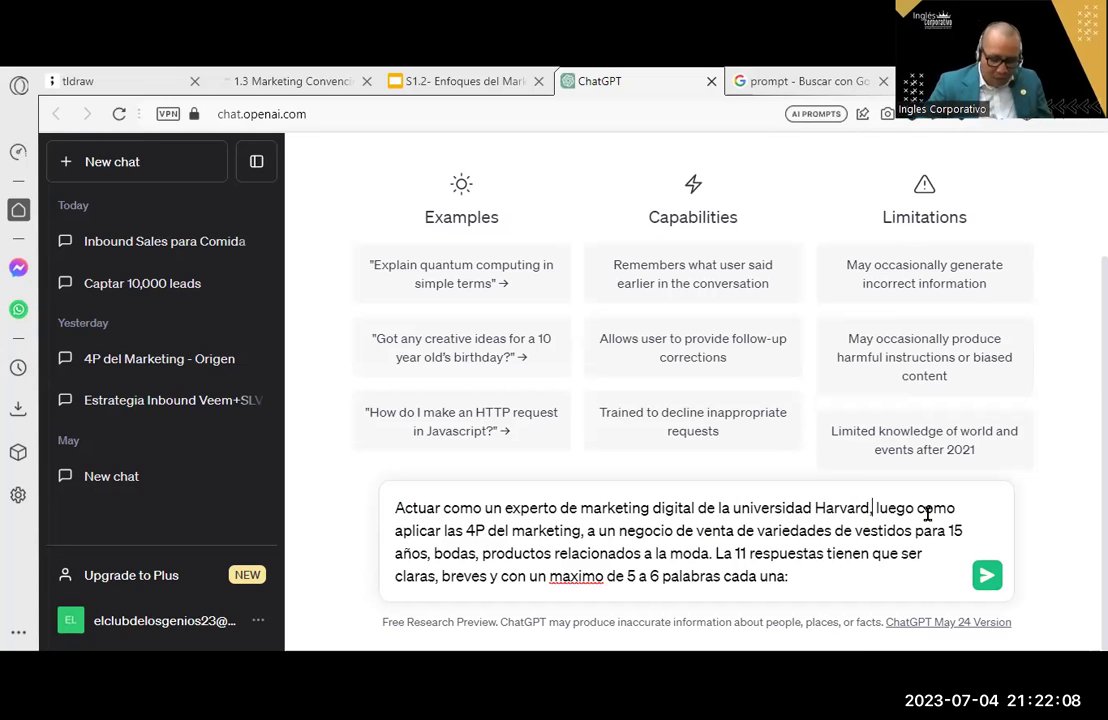
Insert "con 20 de años de experiencia" after "Harvard" in the prompt's opening role phrase
{"action": "key", "text": "BackSpace"}
{"action": "type", "text": "con 1"}
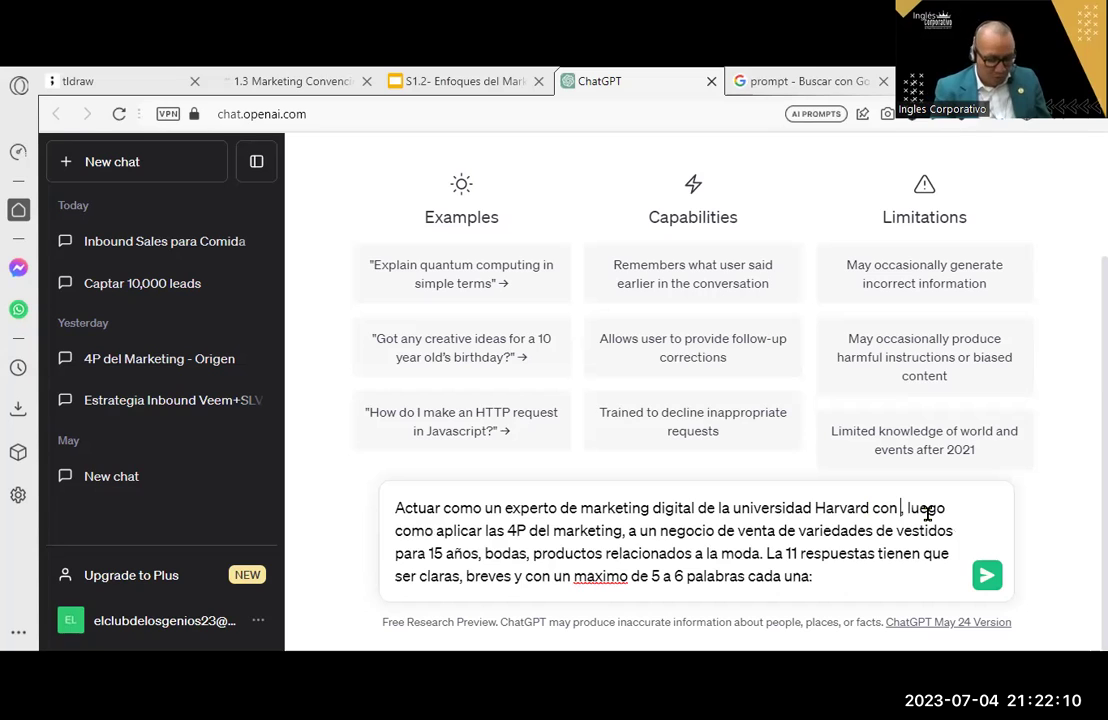
{"action": "key", "text": "BackSpace"}
{"action": "type", "text": ","}
{"action": "type", "text": "20"}
{"action": "type", "text": " de e"}
{"action": "type", "text": "ños"}
{"action": "type", "text": " de ex"}
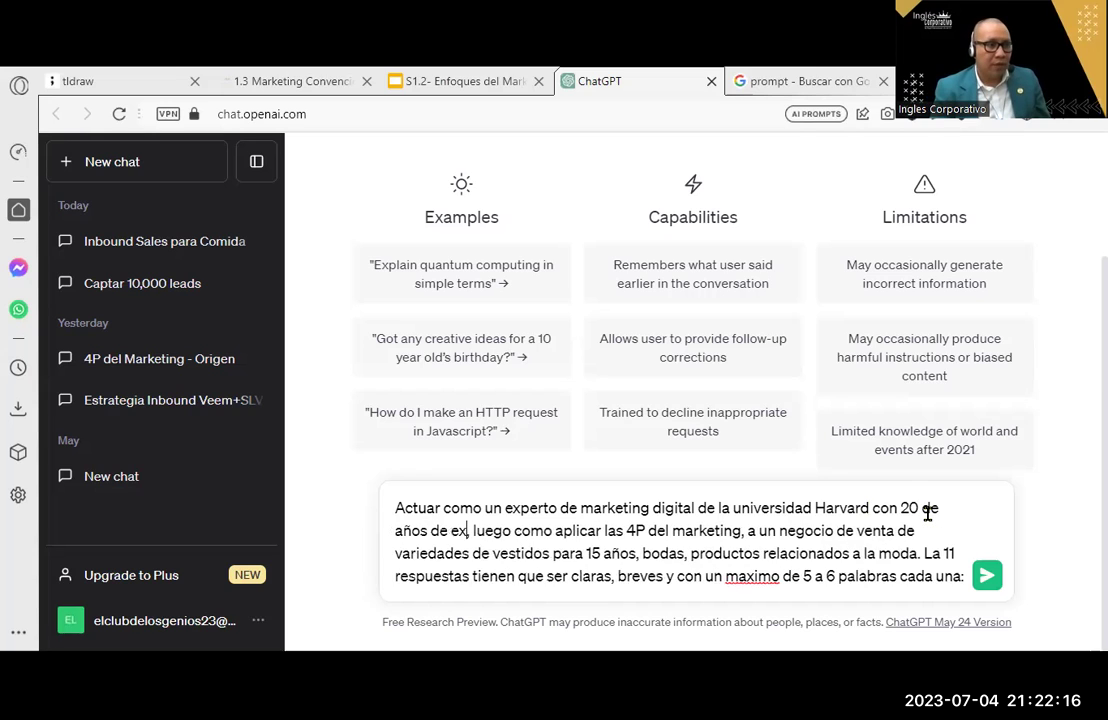
{"action": "type", "text": "periencia"}
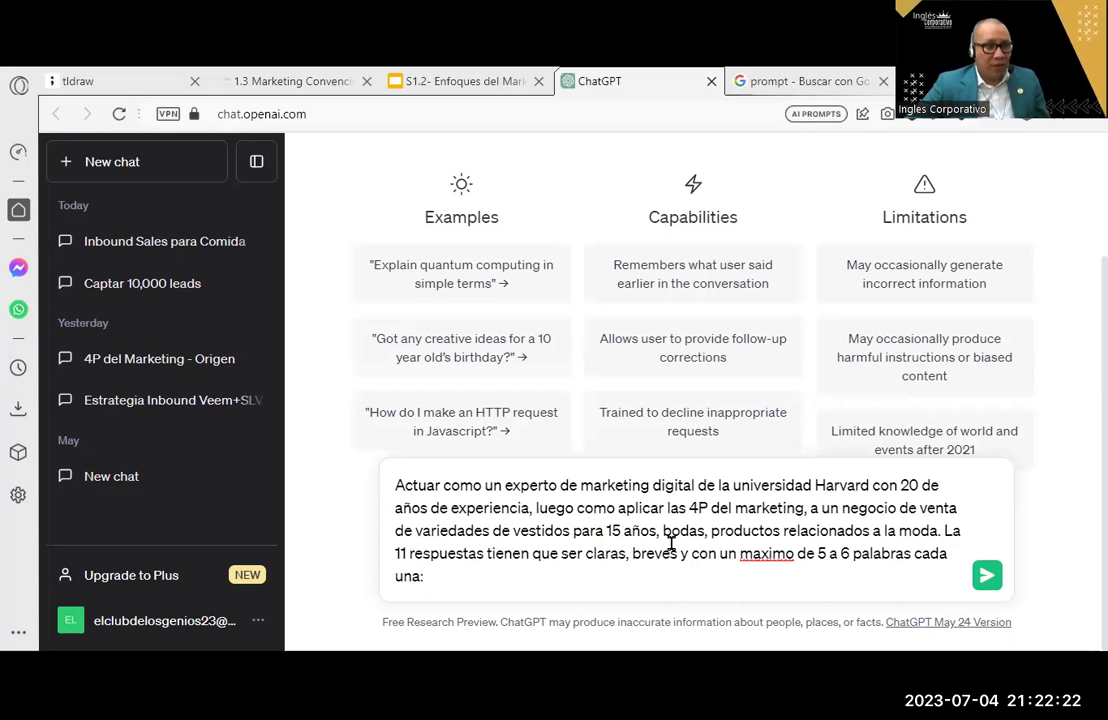
Extend the business description with "y la costureria" after "productos relacionados a la moda"
{"action": "left_click", "coordinate": [936, 530]}
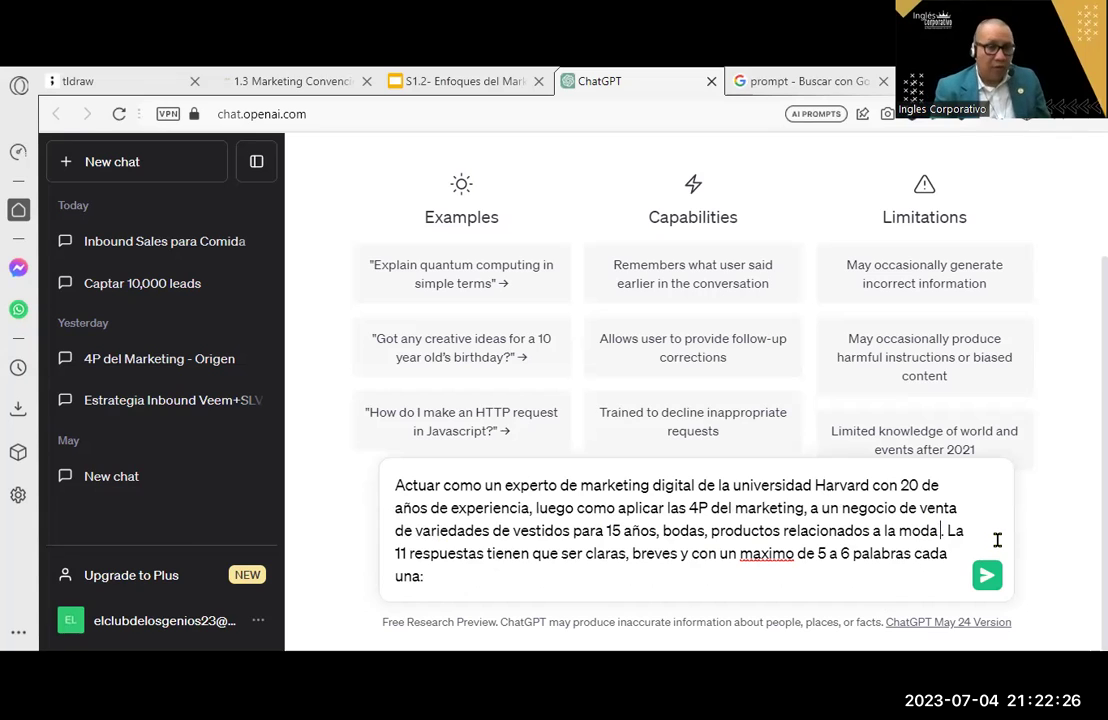
{"action": "type", "text": "y la "}
{"action": "type", "text": "cos"}
{"action": "type", "text": "tureria. La 11 respuestas tienen que ser claras, breves y con un maximo de 5 a 6"}
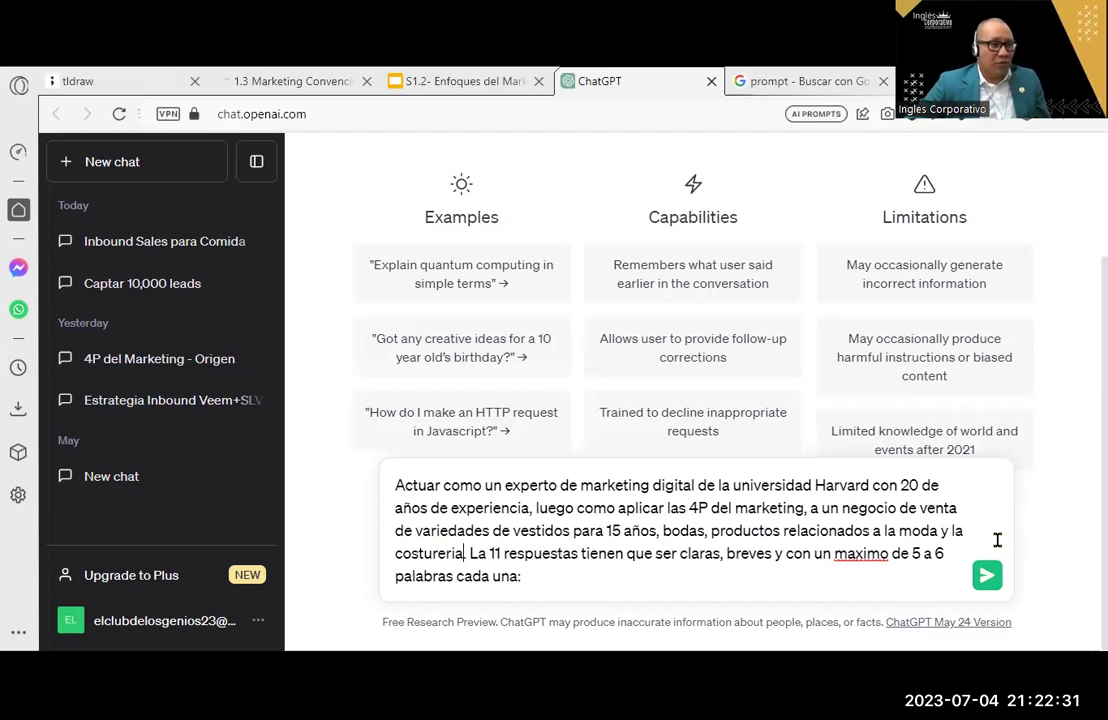
Try to correct "costureria" in the prompt with an accented "í" and check its spelling suggestions
{"action": "left_click", "coordinate": [448, 554]}
{"action": "key", "text": "Right"}
{"action": "key", "text": "Right"}
{"action": "key", "text": "BackSpace"}
{"action": "type", "text": "í"}
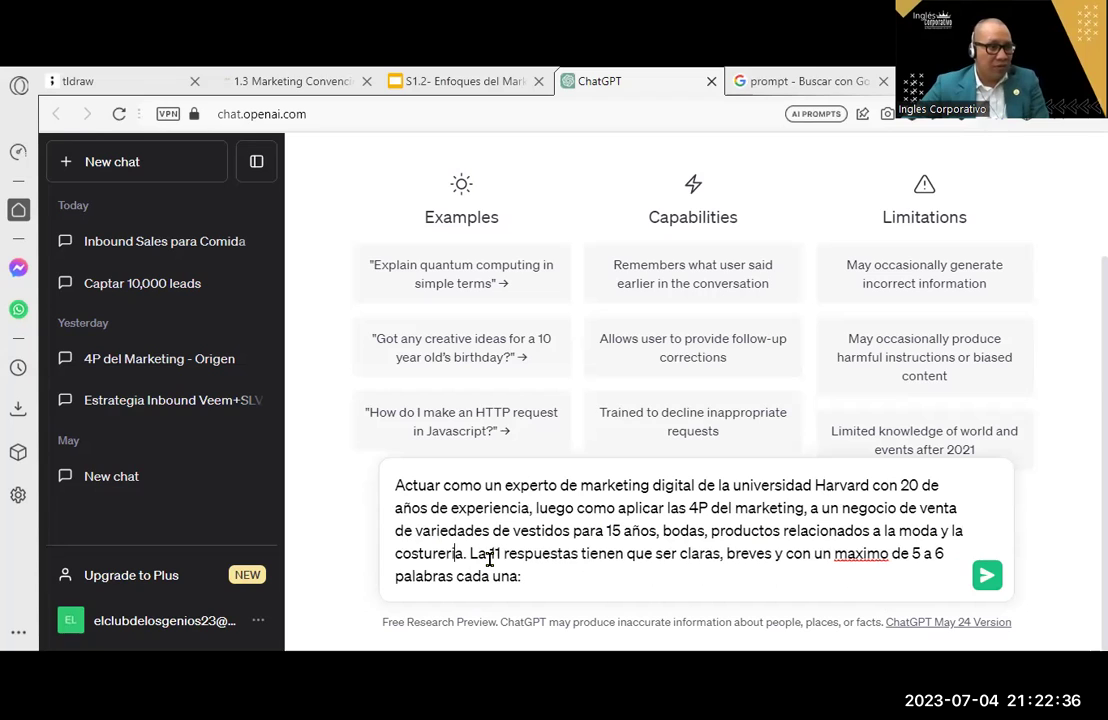
{"action": "right_click", "coordinate": [437, 566]}
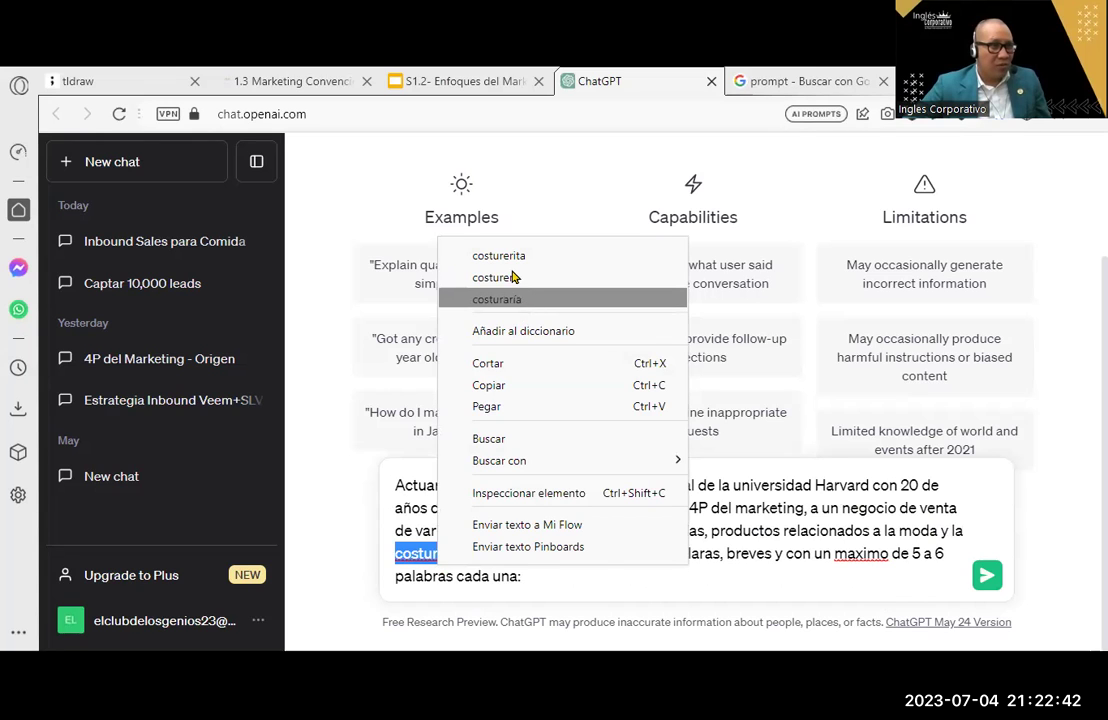
{"action": "left_click", "coordinate": [405, 538]}
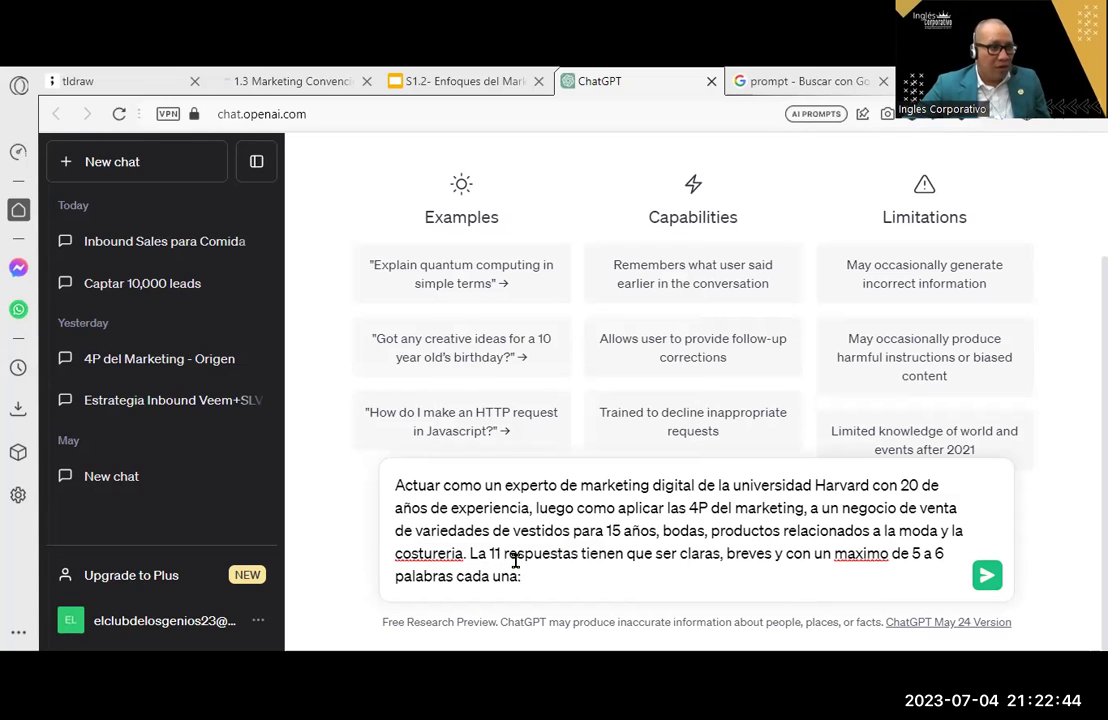
Correct the answer requirements to read "Las 11 respuestas" and "máximo", and submit the prompt
{"action": "left_click", "coordinate": [483, 553]}
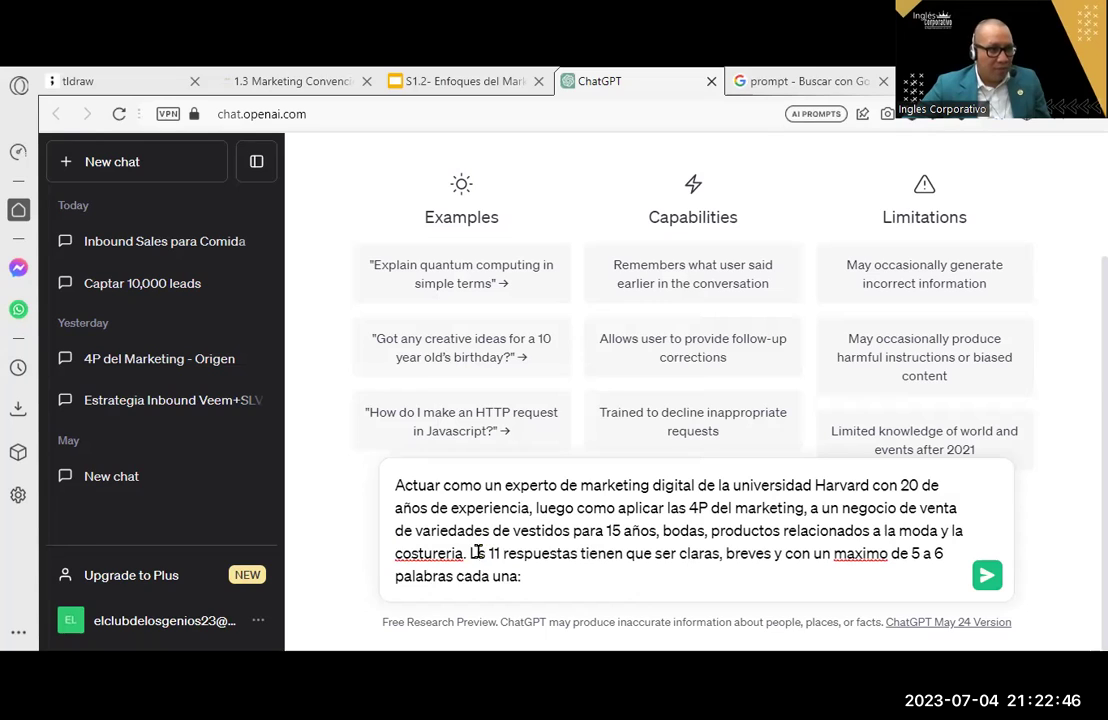
{"action": "key", "text": "BackSpace"}
{"action": "type", "text": "s "}
{"action": "type", "text": "a"}
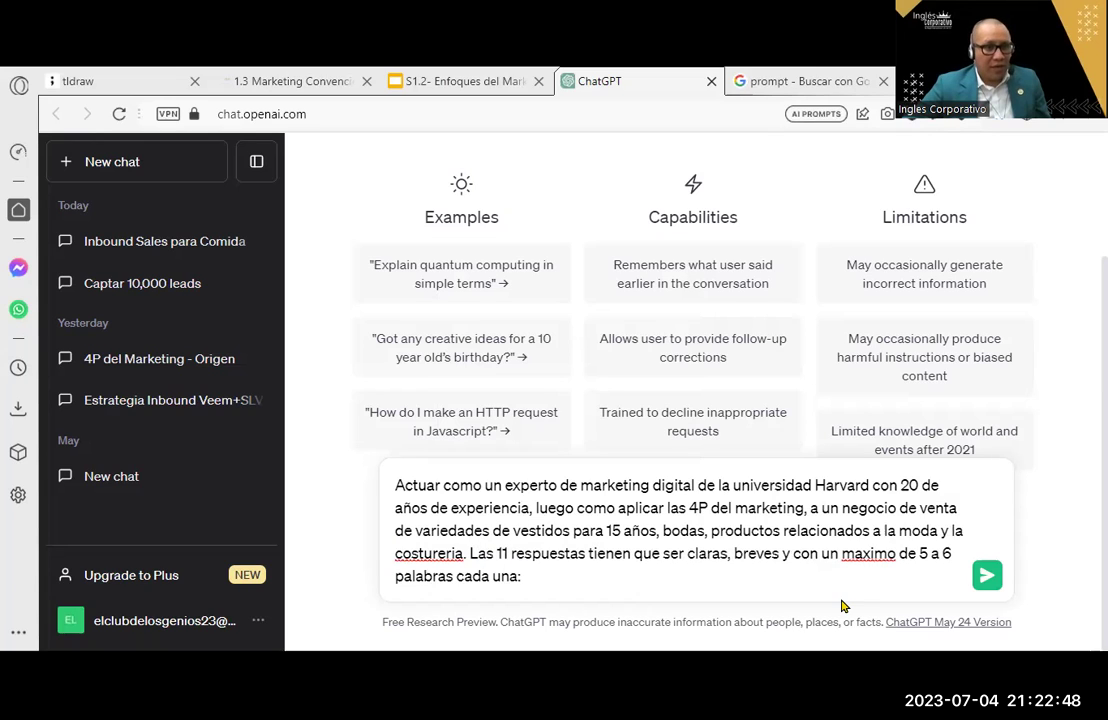
{"action": "double_click", "coordinate": [860, 556]}
{"action": "type", "text": "máximo"}
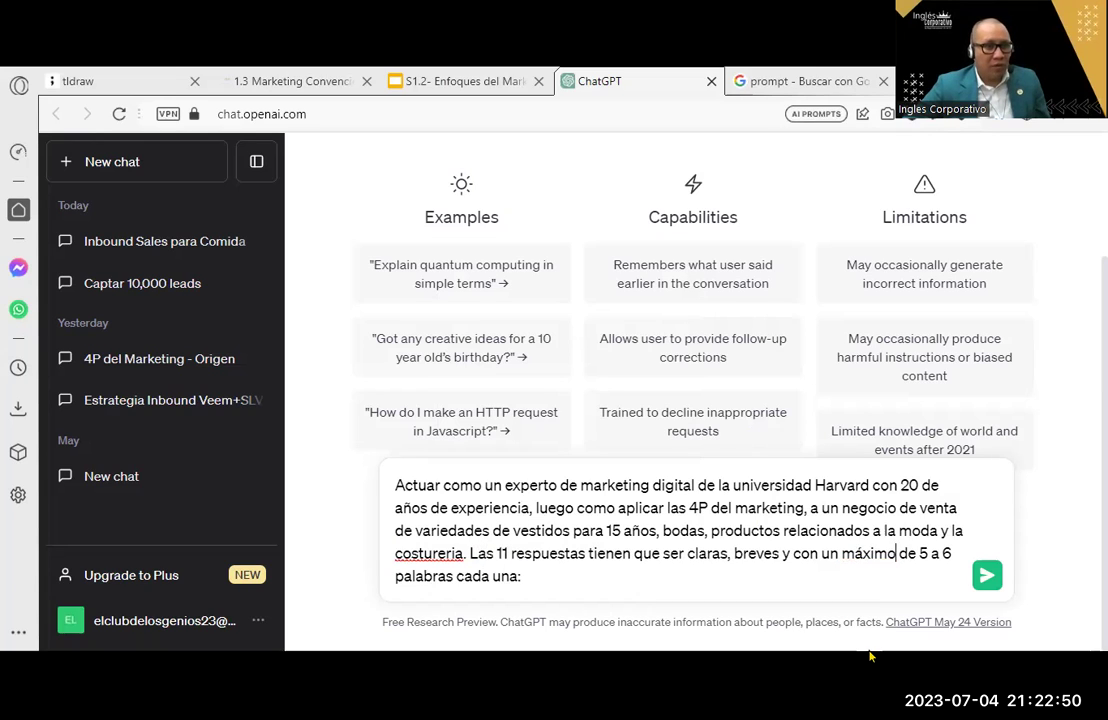
{"action": "left_click", "coordinate": [988, 576]}
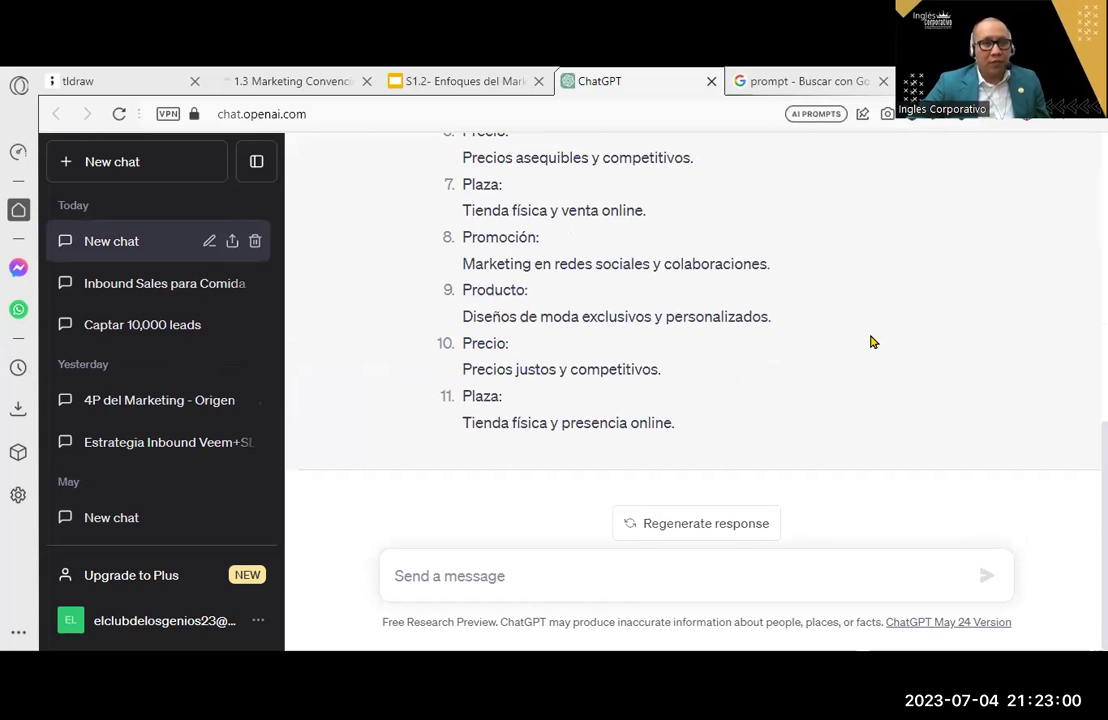
Review the generated response from its introduction as a Harvard marketing expert through the first "Producto" answer
{"action": "scroll", "coordinate": [838, 480], "scroll_direction": "up", "scroll_amount": 3}
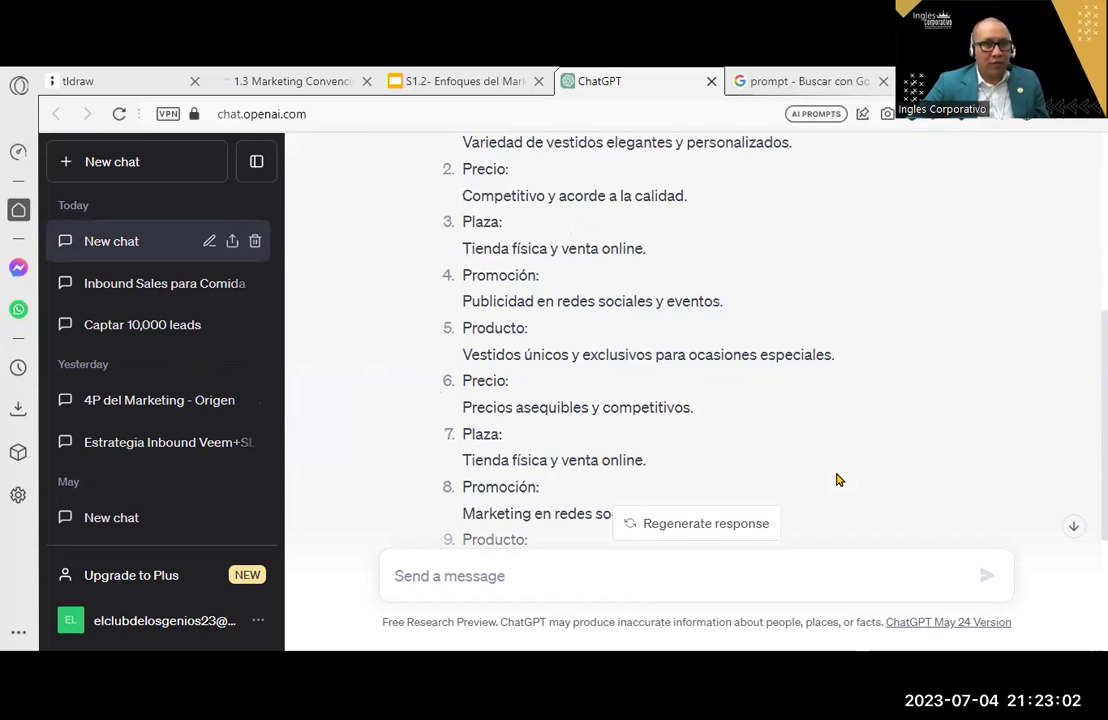
{"action": "scroll", "coordinate": [838, 480], "scroll_direction": "up", "scroll_amount": 2}
{"action": "scroll", "coordinate": [1039, 376], "scroll_direction": "up", "scroll_amount": 2}
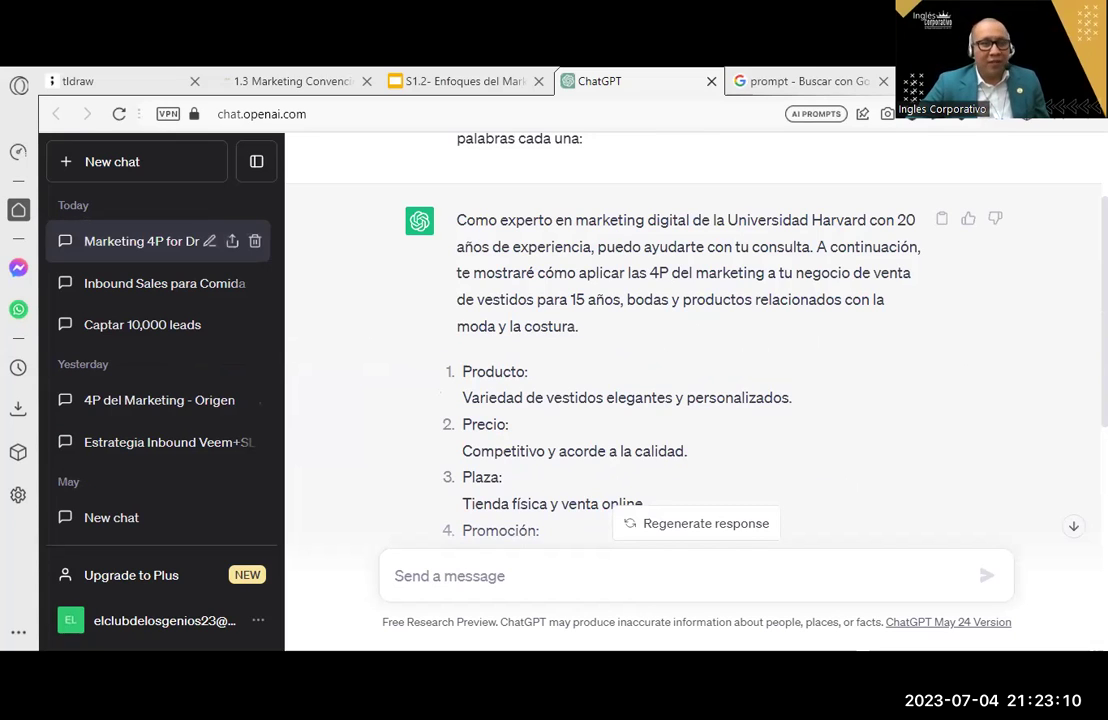
{"action": "left_click_drag", "start_coordinate": [457, 246], "coordinate": [920, 246]}
{"action": "left_click", "coordinate": [806, 297]}
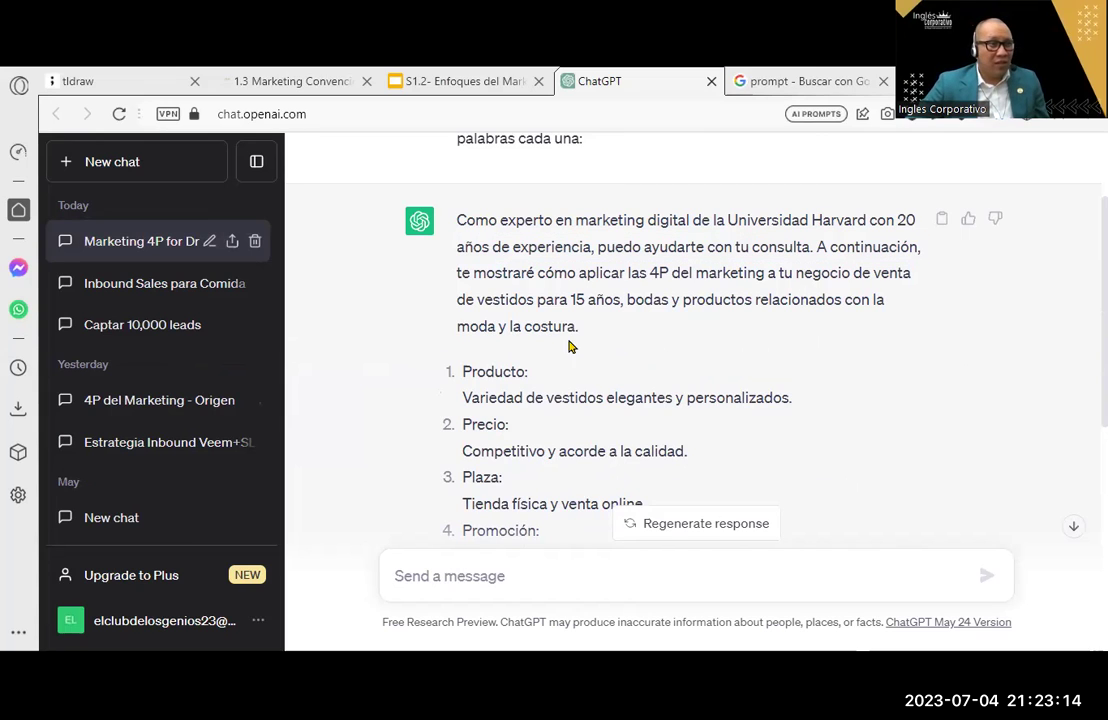
{"action": "left_click_drag", "start_coordinate": [462, 371], "coordinate": [587, 397]}
{"action": "left_click_drag", "start_coordinate": [736, 404], "coordinate": [818, 410]}
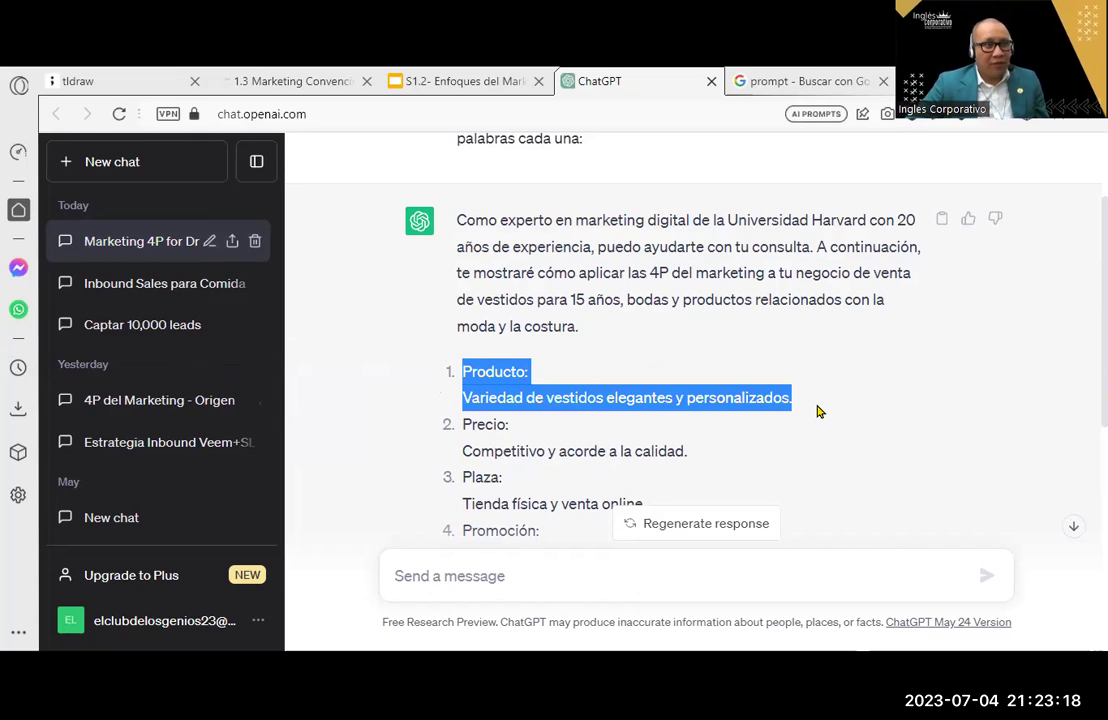
Switch to the course site, open lesson "1.1 ¿Qué es Marketing?" and examine the "Las 4Ps del Marketing Mix" section
{"action": "left_click", "coordinate": [300, 81]}
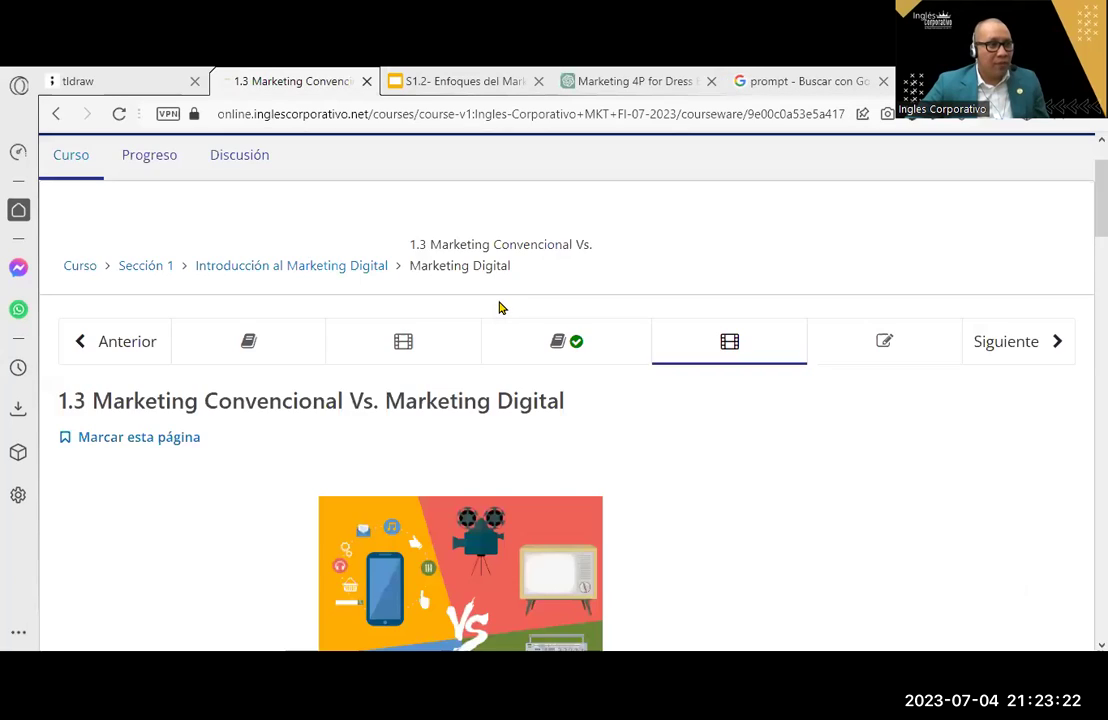
{"action": "scroll", "coordinate": [500, 307], "scroll_direction": "down", "scroll_amount": 10}
{"action": "scroll", "coordinate": [500, 307], "scroll_direction": "down", "scroll_amount": 10}
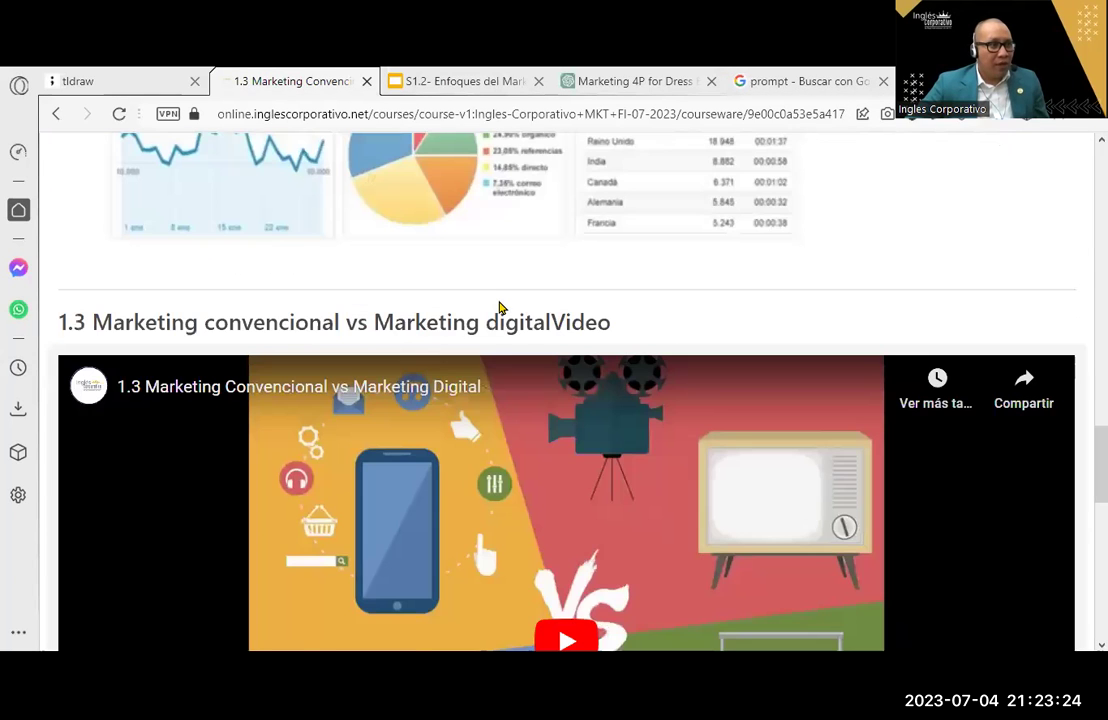
{"action": "scroll", "coordinate": [505, 300], "scroll_direction": "up", "scroll_amount": 10}
{"action": "scroll", "coordinate": [512, 288], "scroll_direction": "up", "scroll_amount": 10}
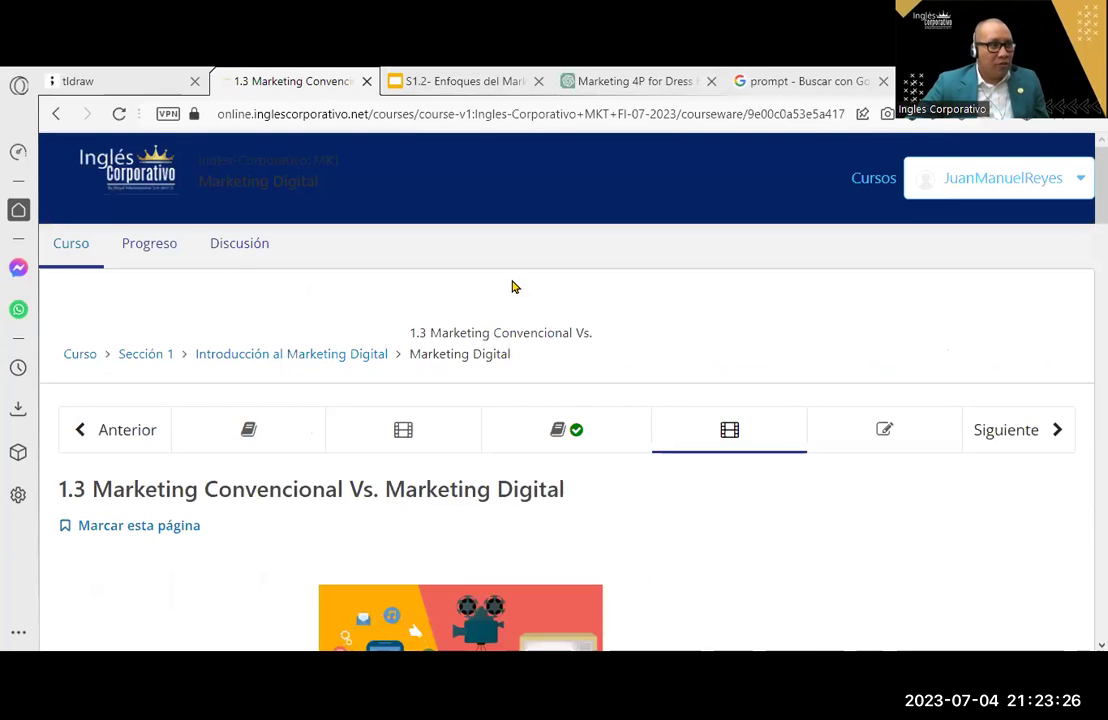
{"action": "left_click", "coordinate": [765, 440]}
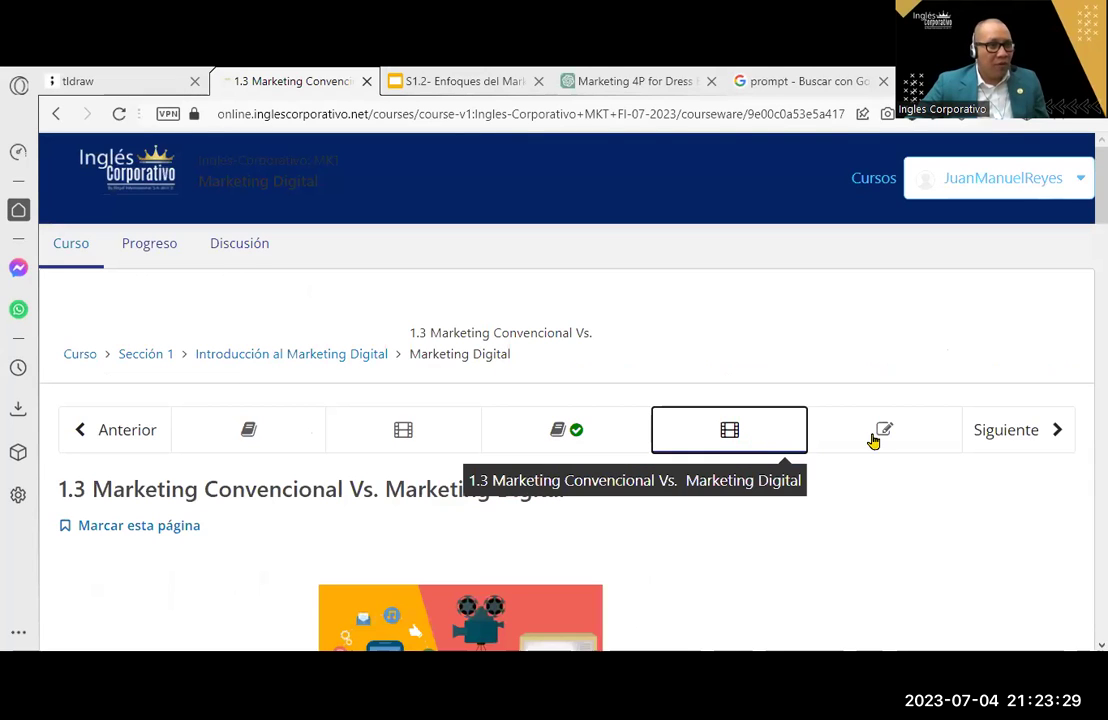
{"action": "left_click", "coordinate": [403, 429]}
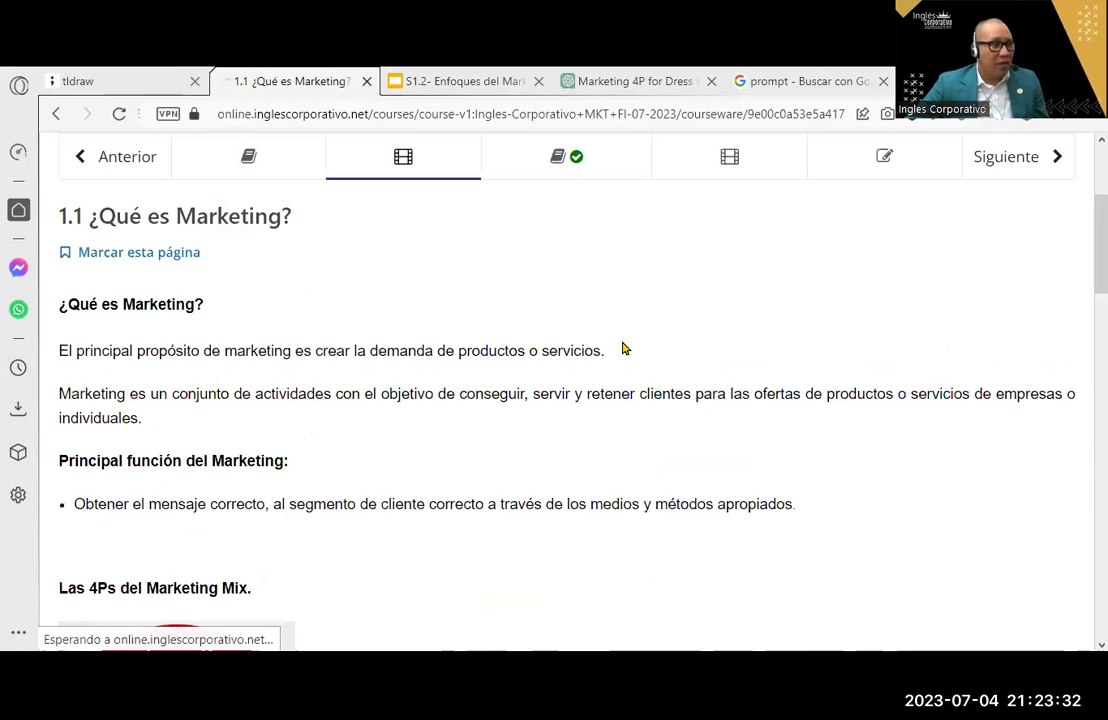
{"action": "scroll", "coordinate": [436, 379], "scroll_direction": "down", "scroll_amount": 3}
{"action": "scroll", "coordinate": [436, 379], "scroll_direction": "down", "scroll_amount": 2}
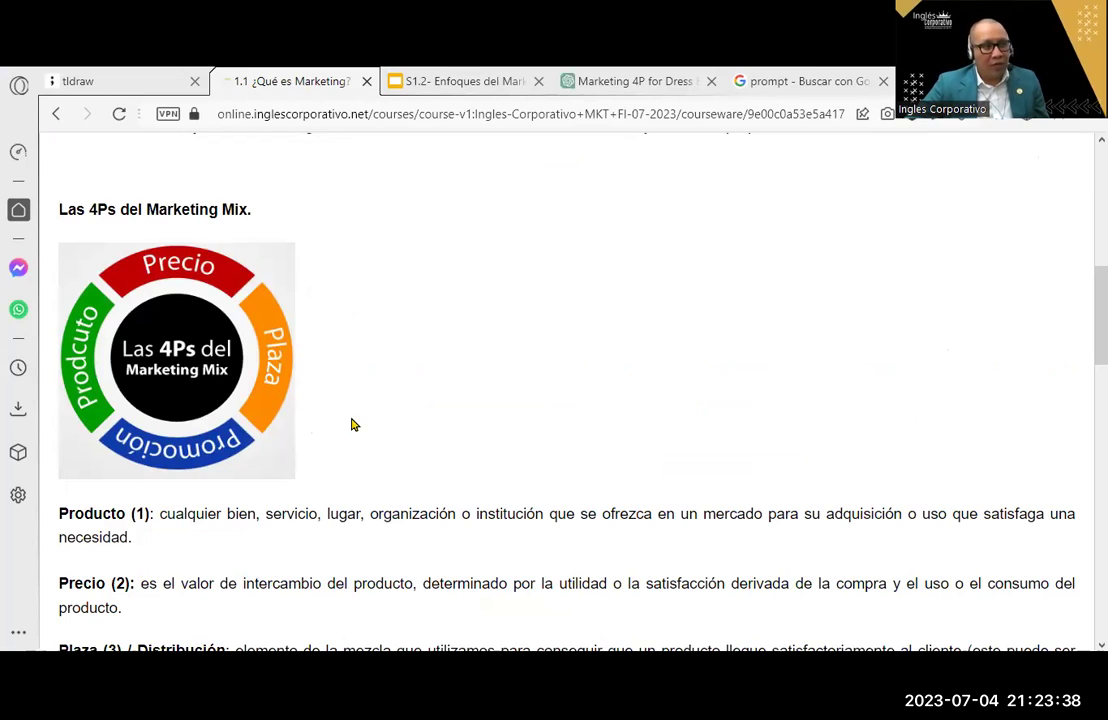
{"action": "left_click_drag", "start_coordinate": [56, 208], "coordinate": [283, 215]}
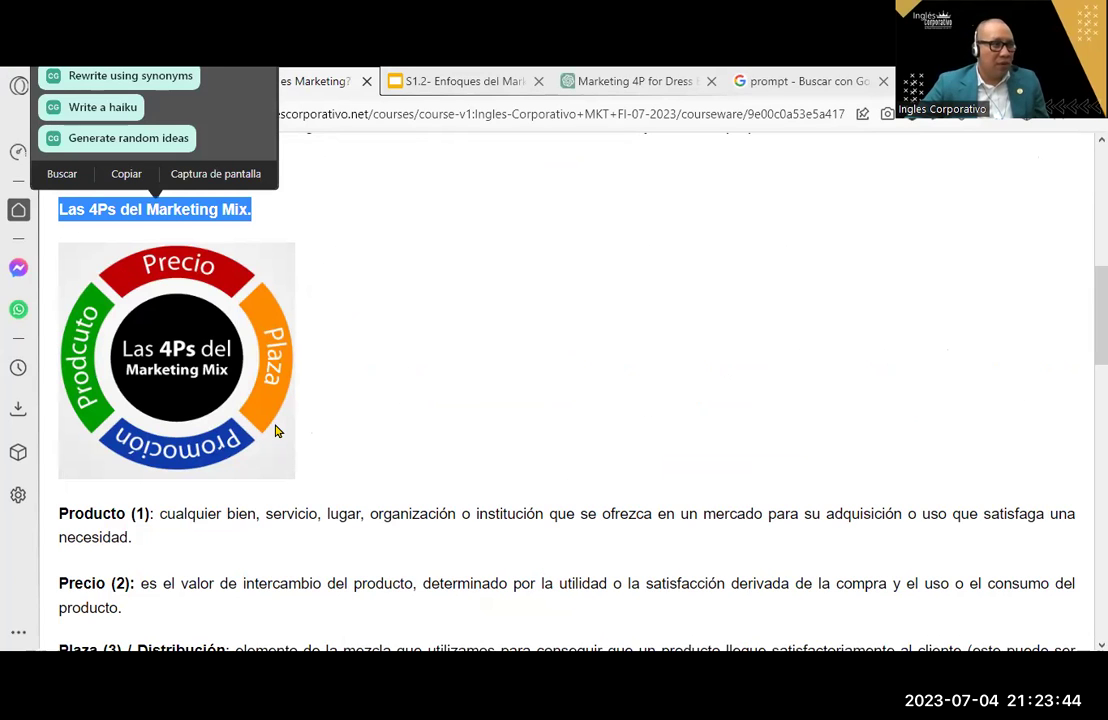
Return to the ChatGPT conversation and reread the first "Producto" answer
{"action": "left_click", "coordinate": [608, 78]}
{"action": "left_click", "coordinate": [650, 355]}
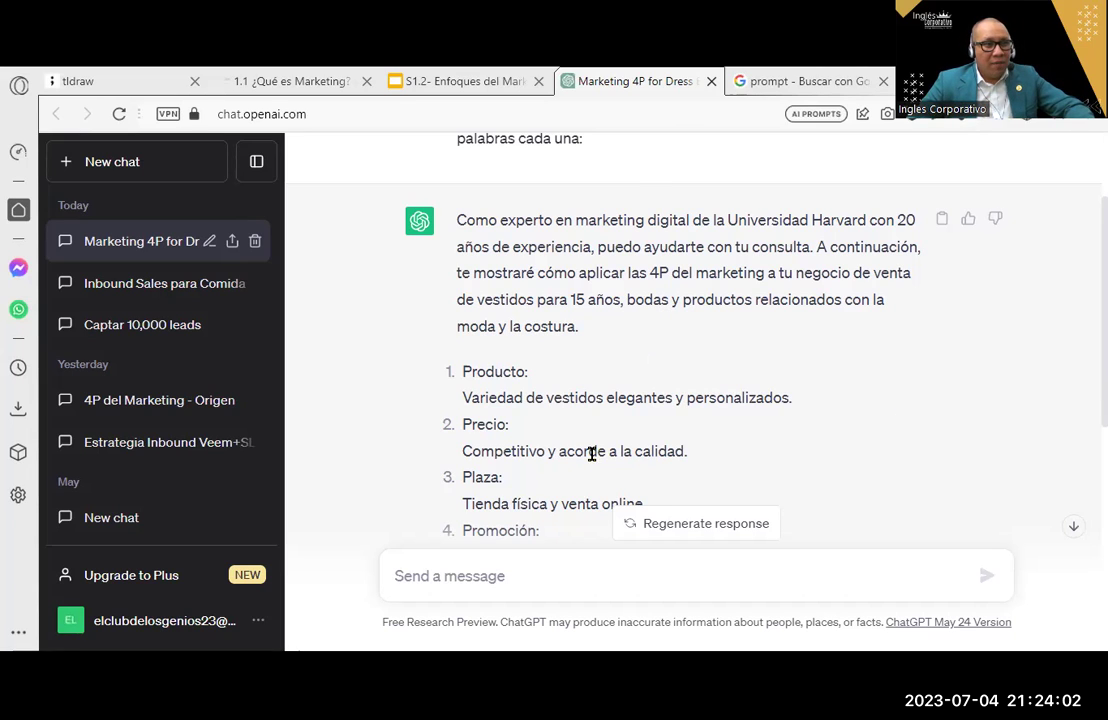
{"action": "left_click_drag", "start_coordinate": [461, 400], "coordinate": [816, 403]}
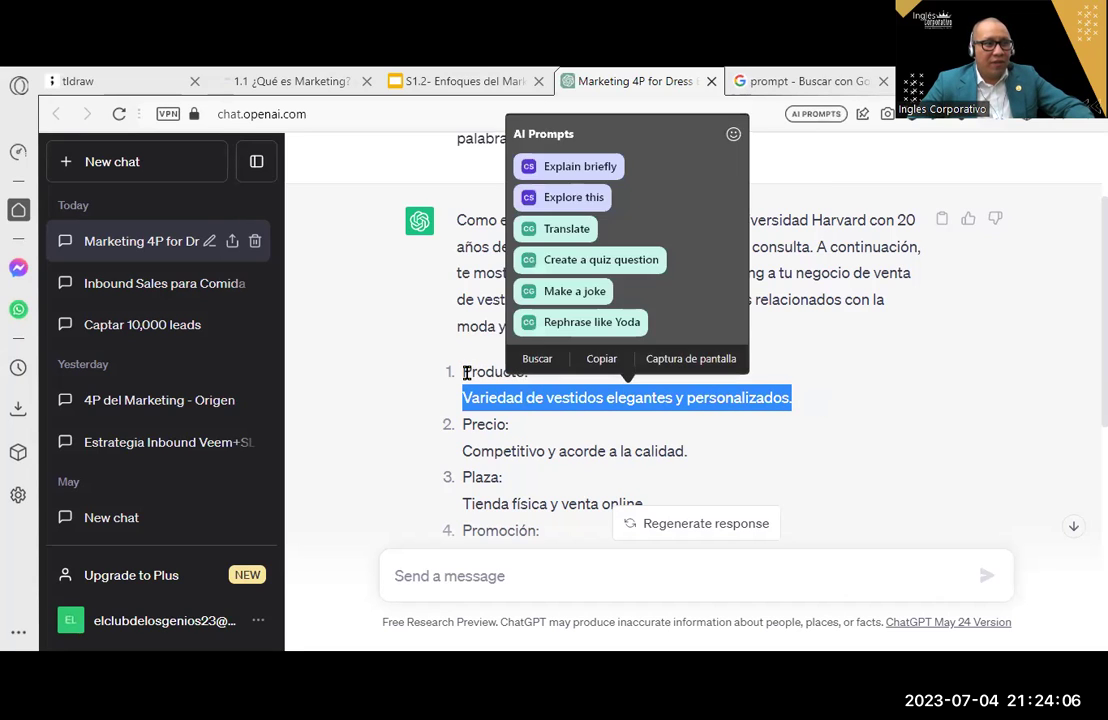
{"action": "left_click", "coordinate": [465, 371]}
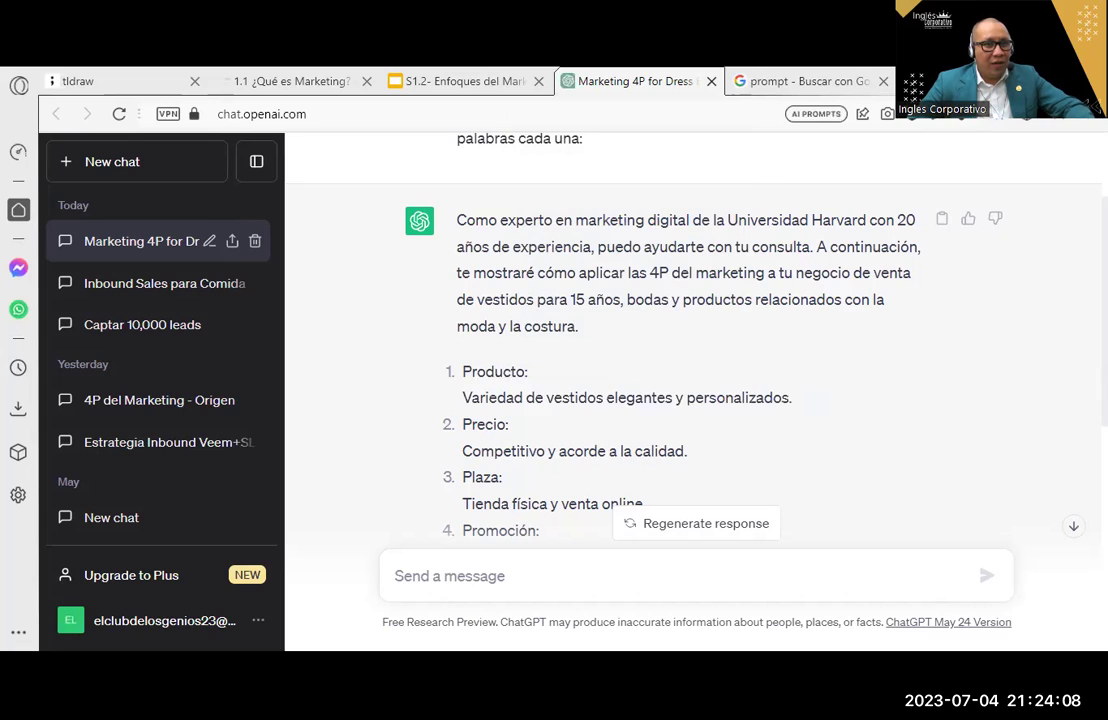
Read through the remaining numbered 4P answers and compare them with the submitted prompt
{"action": "scroll", "coordinate": [690, 350], "scroll_direction": "down", "scroll_amount": 2}
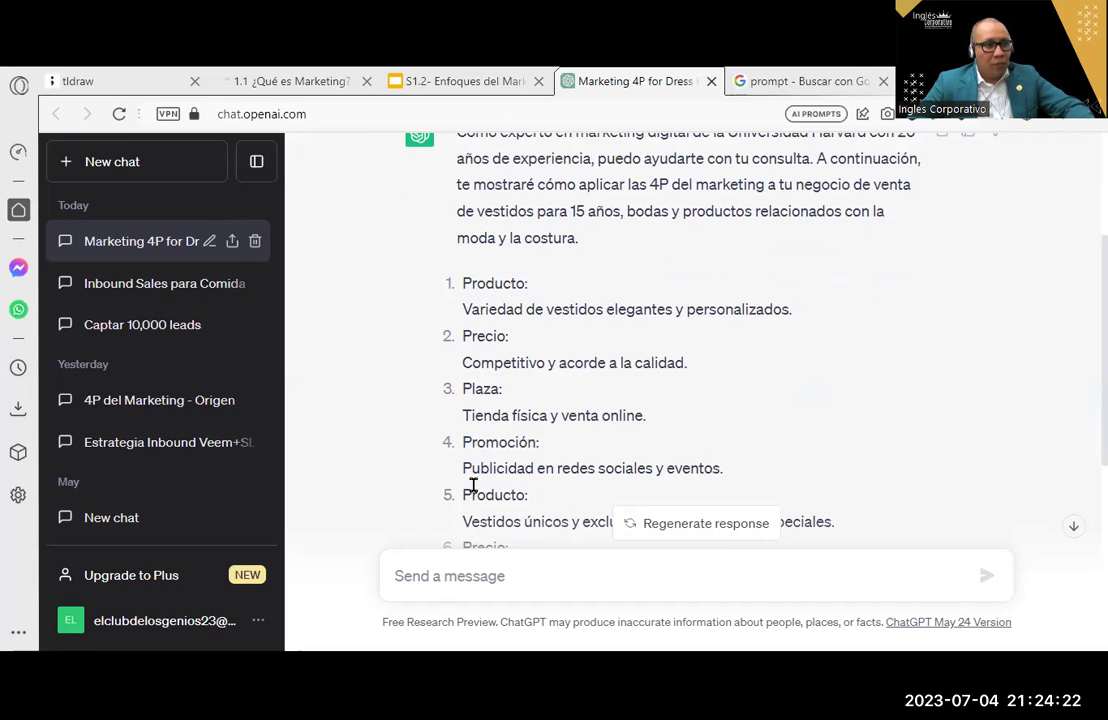
{"action": "scroll", "coordinate": [723, 470], "scroll_direction": "down", "scroll_amount": 2}
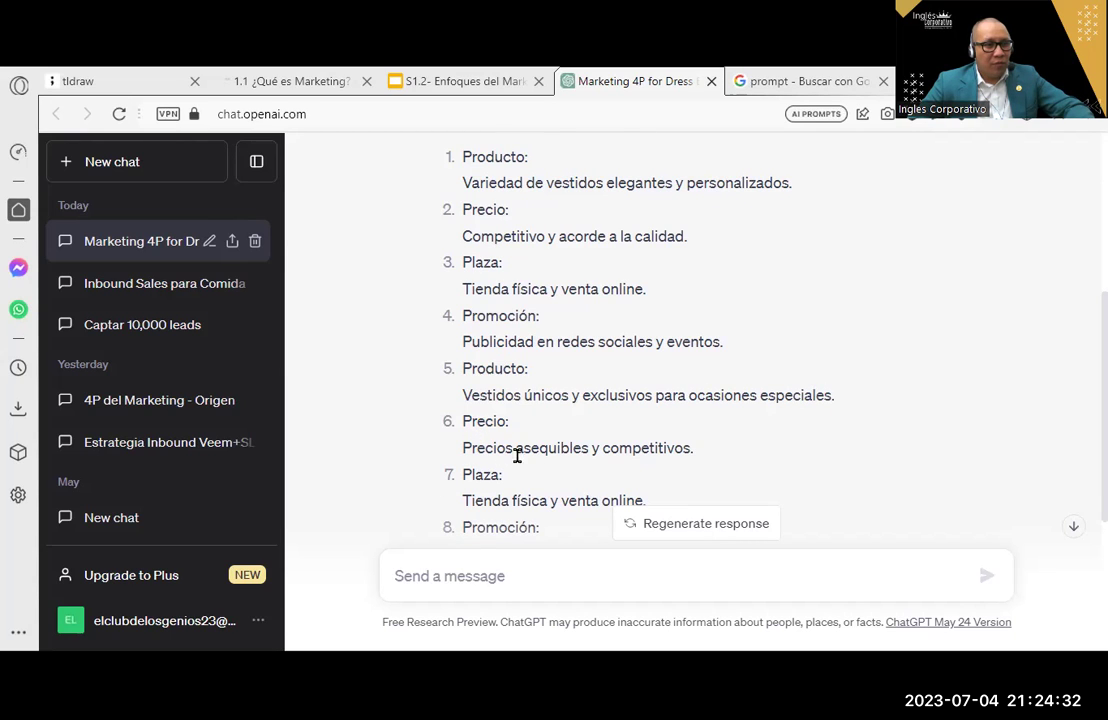
{"action": "scroll", "coordinate": [648, 442], "scroll_direction": "down", "scroll_amount": 2}
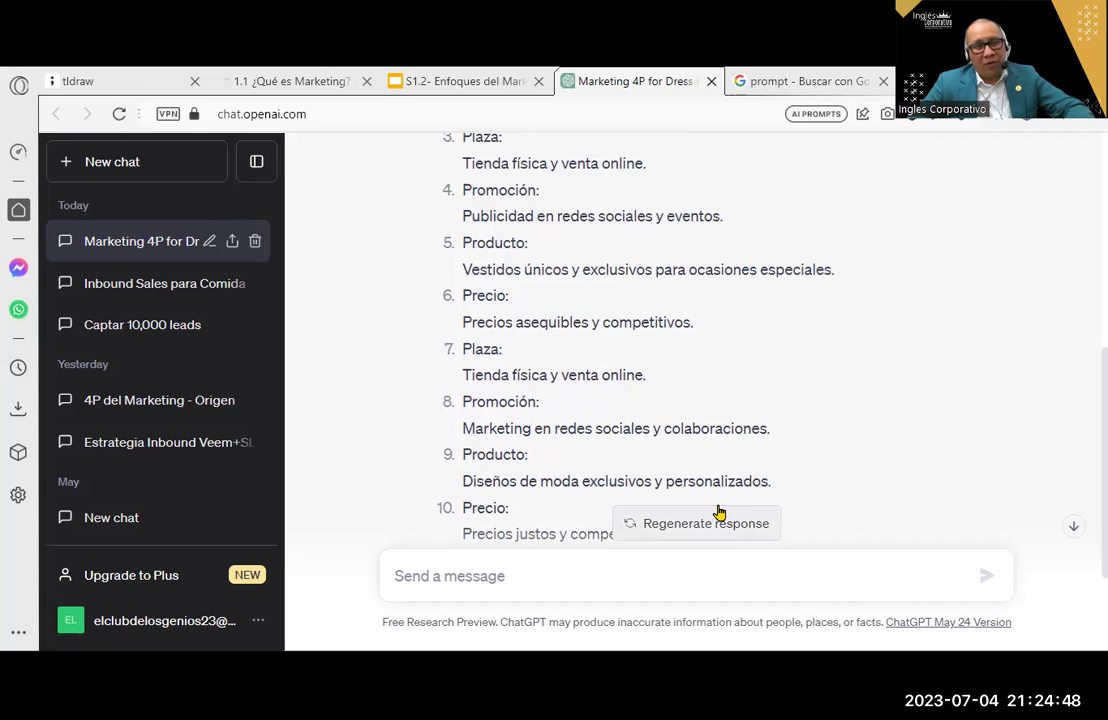
{"action": "scroll", "coordinate": [527, 476], "scroll_direction": "down", "scroll_amount": 2}
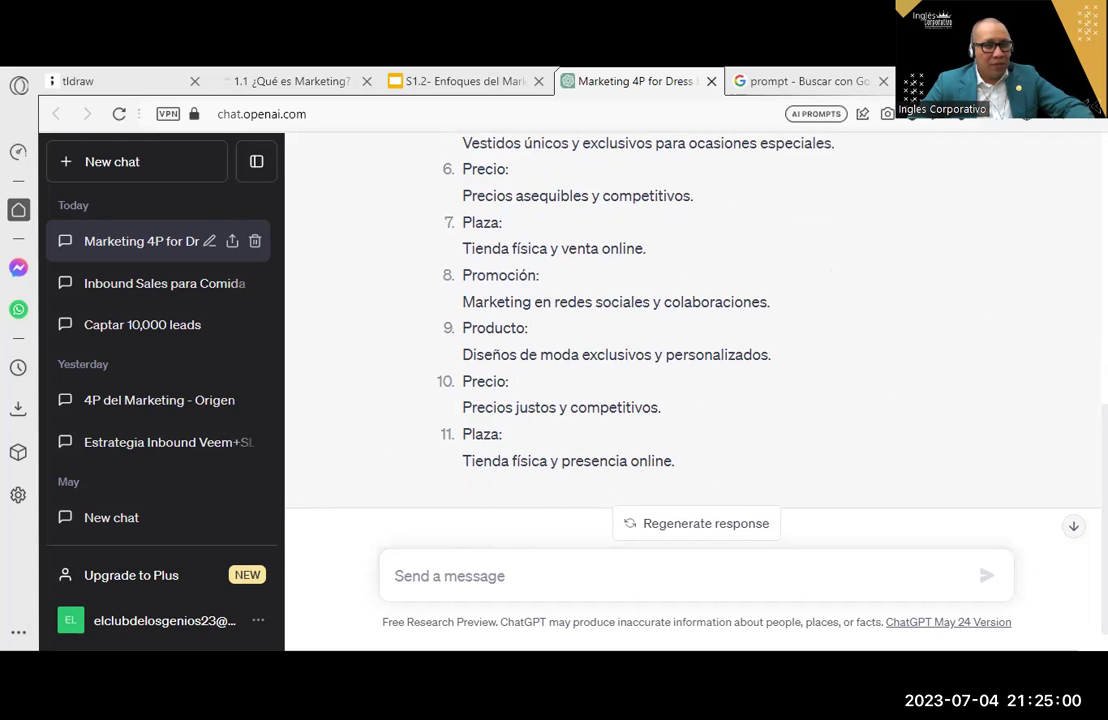
{"action": "scroll", "coordinate": [692, 340], "scroll_direction": "up", "scroll_amount": 6}
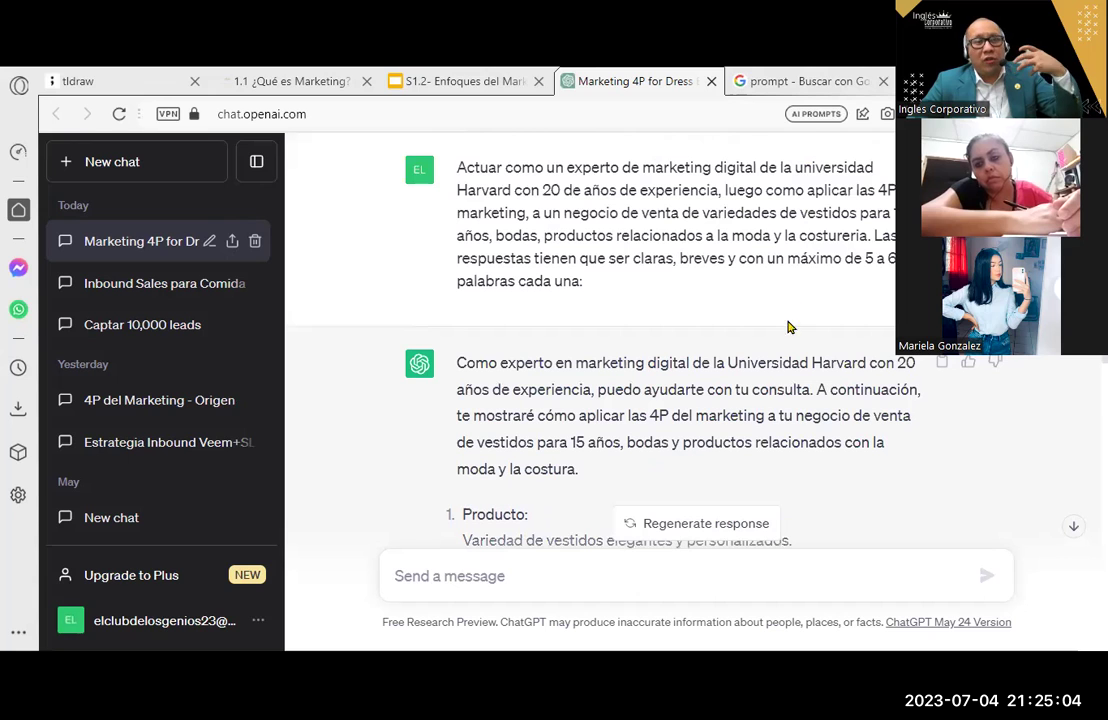
{"action": "scroll", "coordinate": [745, 472], "scroll_direction": "down", "scroll_amount": 5}
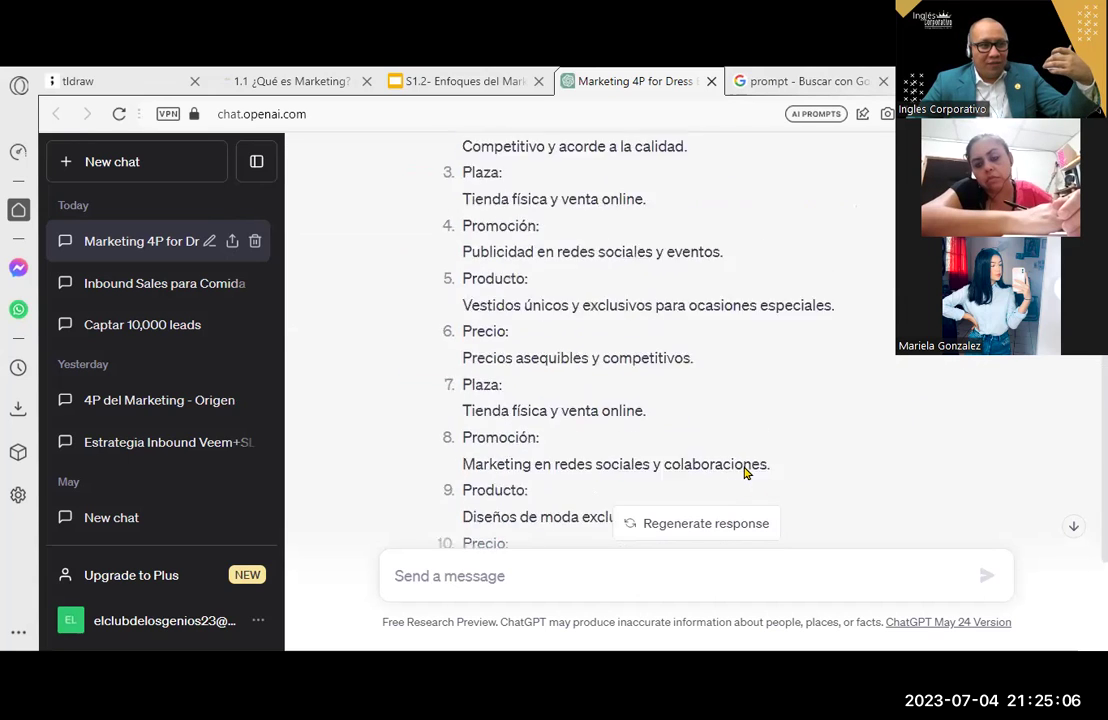
{"action": "scroll", "coordinate": [745, 472], "scroll_direction": "down", "scroll_amount": 3}
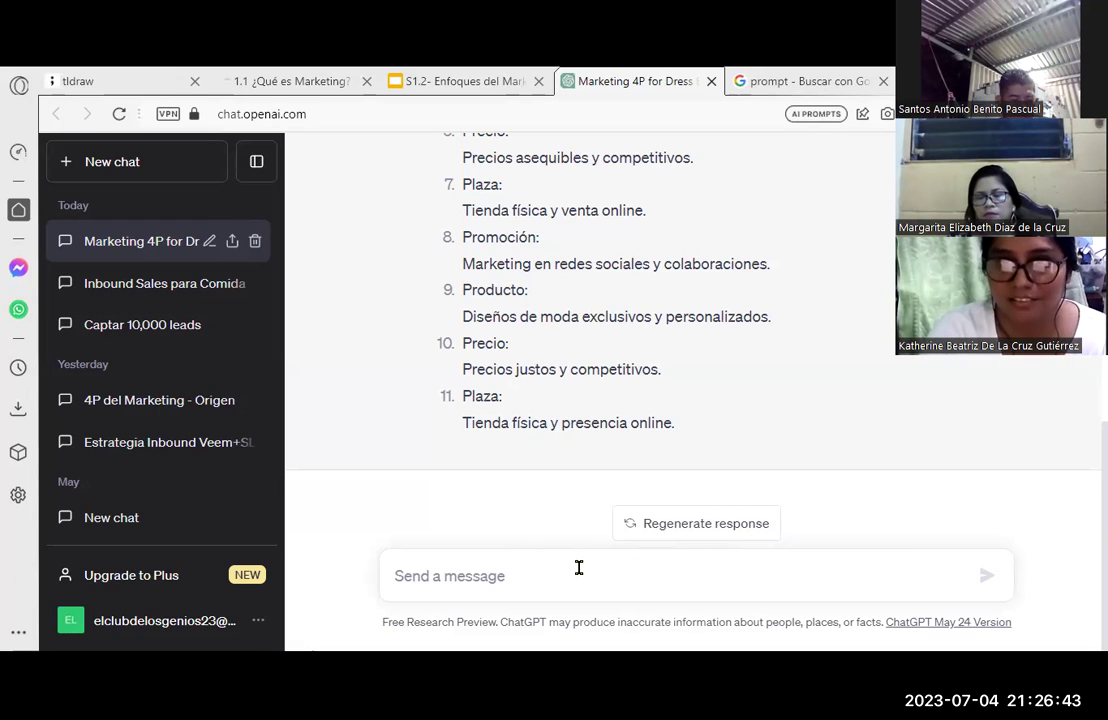
Start a new message in the same conversation with "Actuar como Jenifer Lopez"
{"action": "type", "text": "Actgua"}
{"action": "key", "text": "BackSpace"}
{"action": "key", "text": "BackSpace"}
{"action": "type", "text": "uar como Jenifer"}
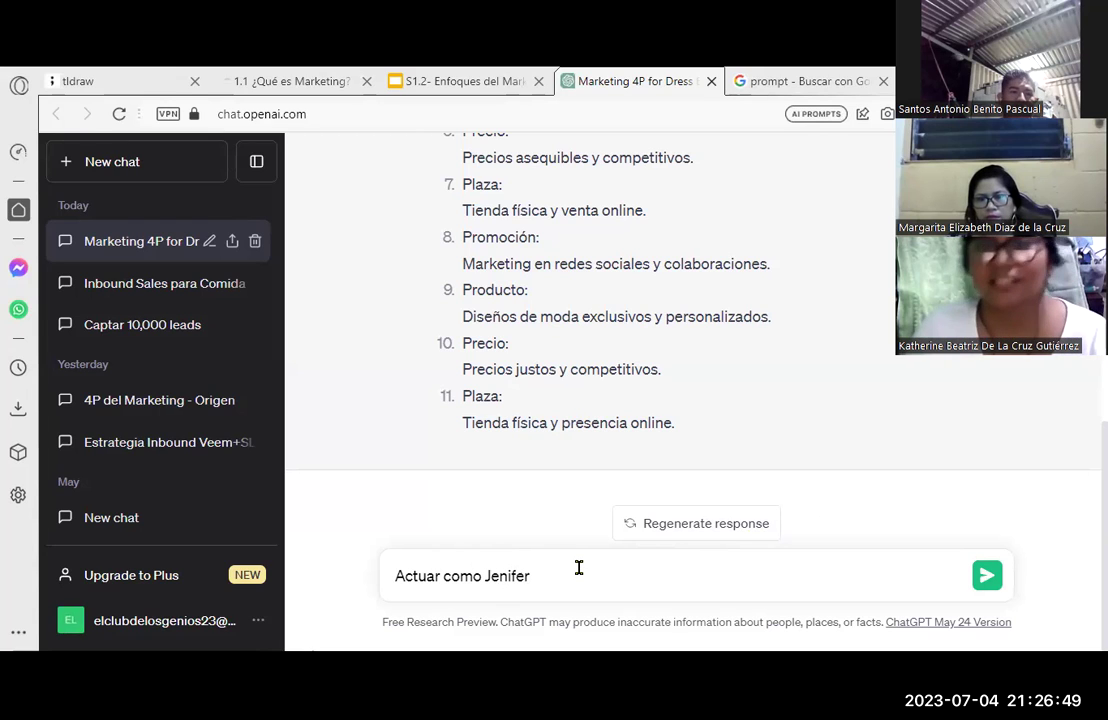
{"action": "type", "text": " Lopez"}
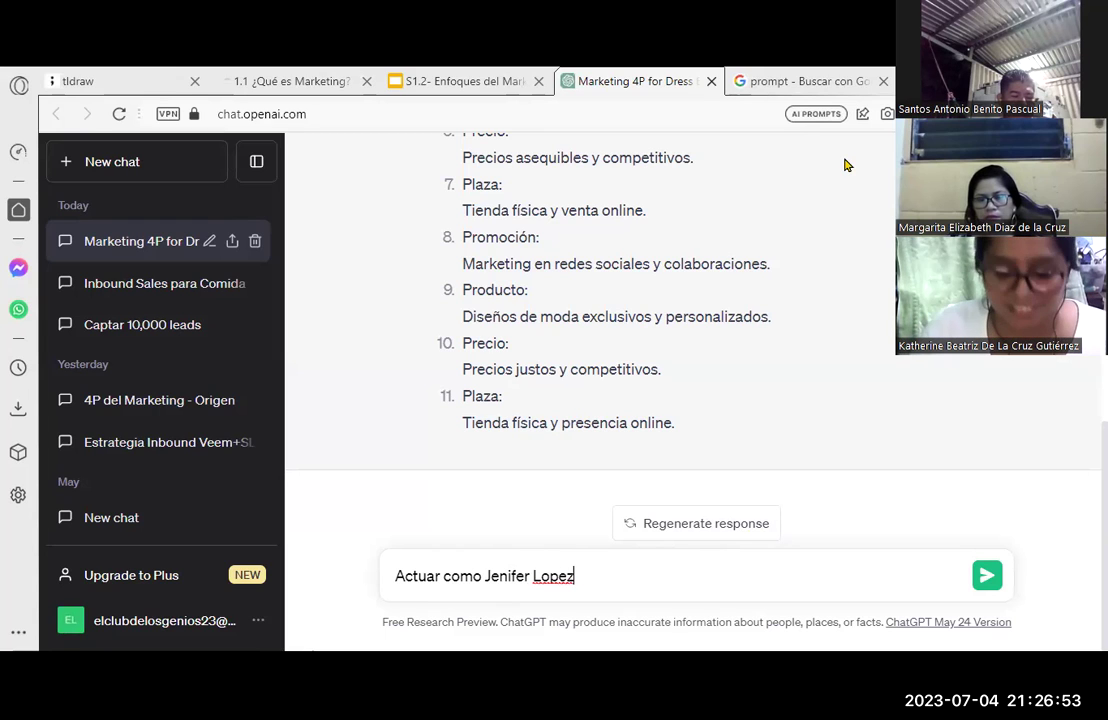
Correct the artist's name in the draft prompt to "Jennifer López"
{"action": "left_click", "coordinate": [508, 576]}
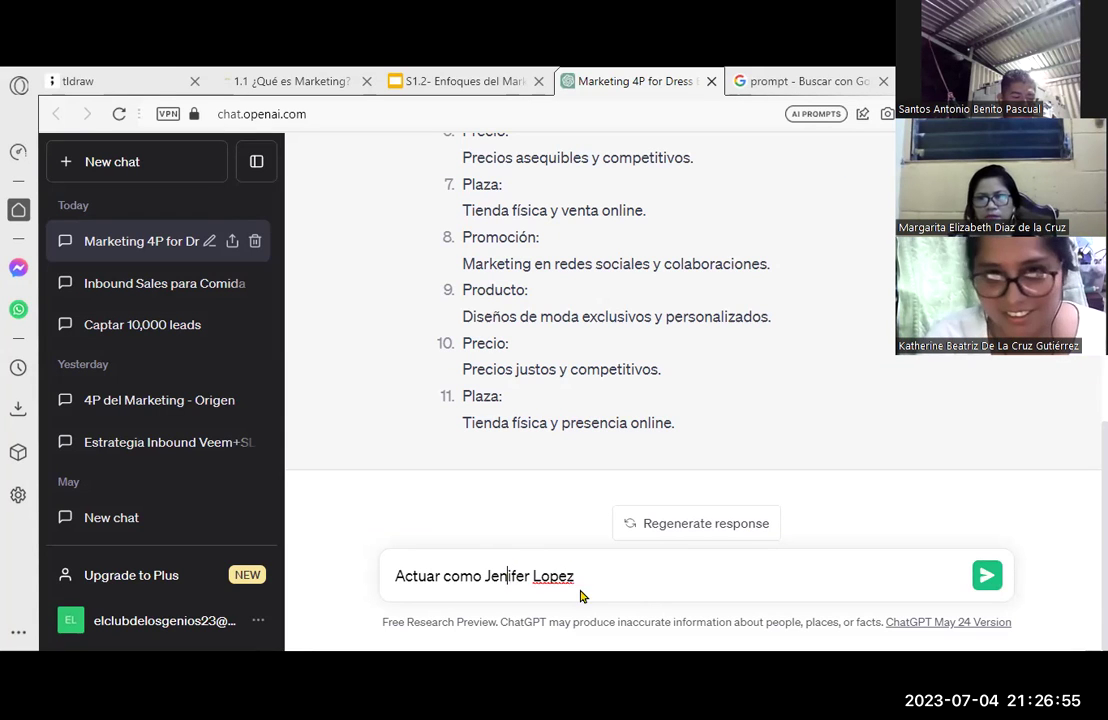
{"action": "type", "text": "n"}
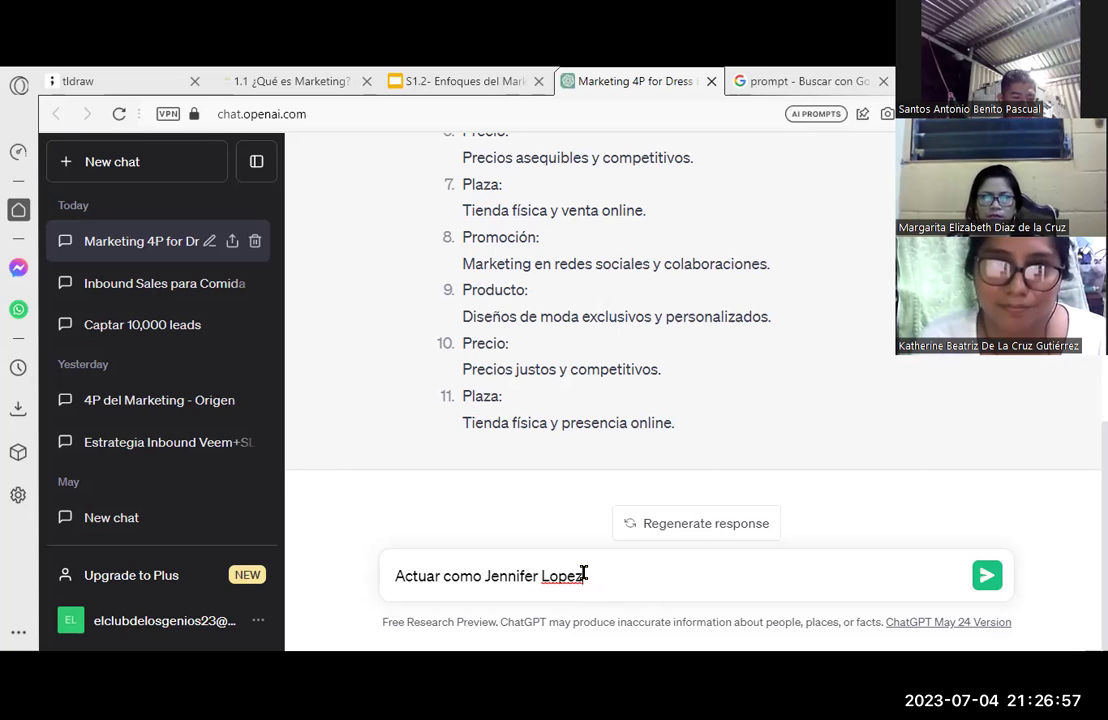
{"action": "right_click", "coordinate": [575, 575]}
{"action": "left_click", "coordinate": [623, 308]}
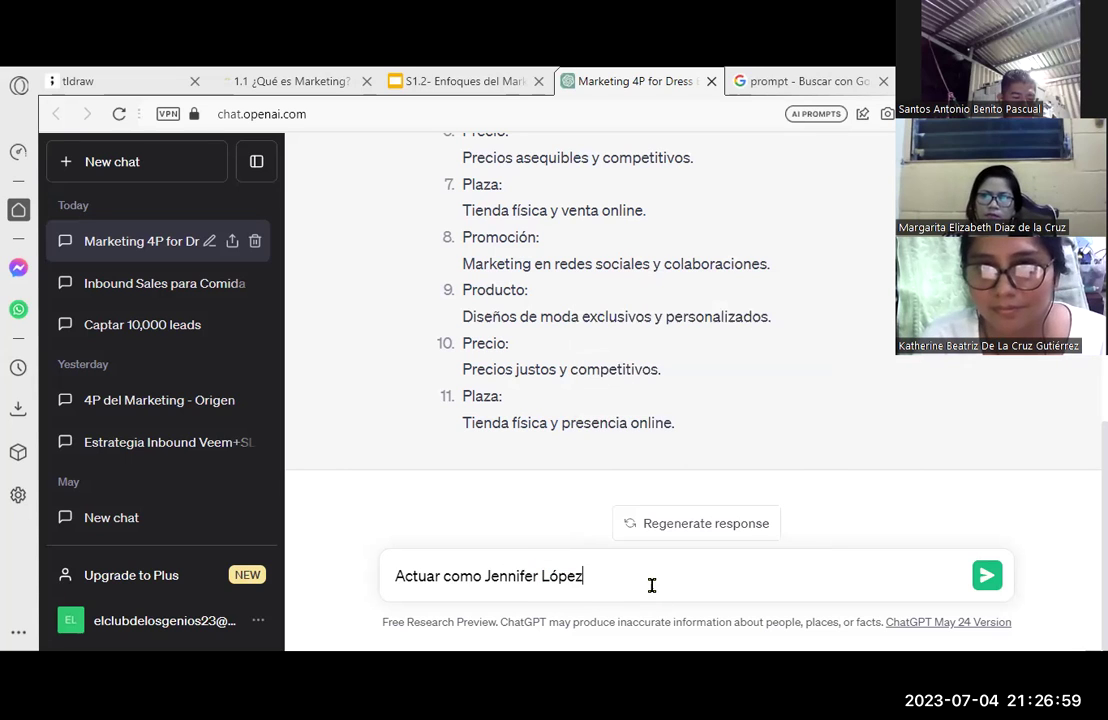
Continue the draft prompt with ", y hacer una canción", correcting the spelling of "canción"
{"action": "type", "text": ", y hacer u"}
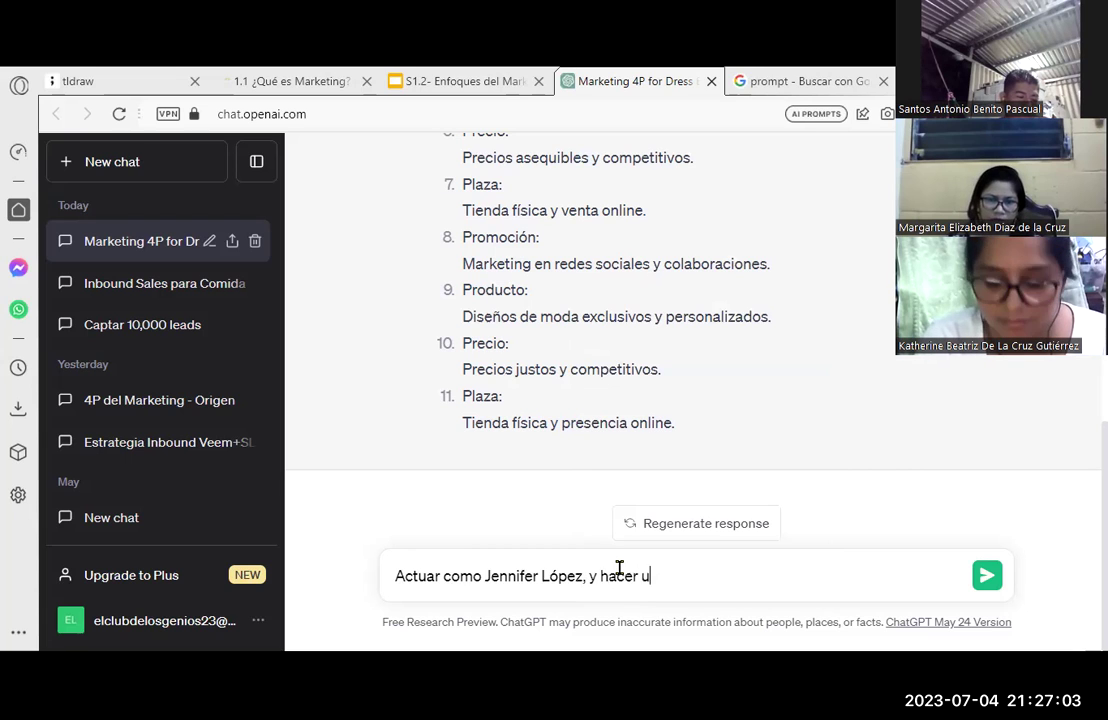
{"action": "type", "text": "na cancion"}
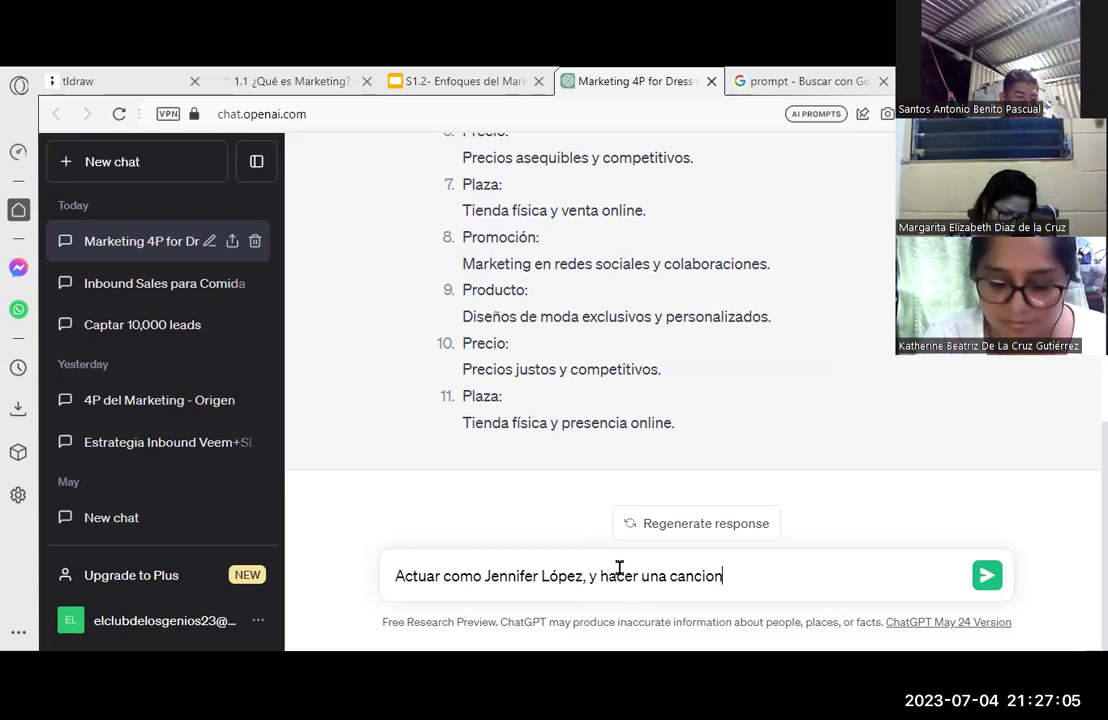
{"action": "type", "text": " para publicita"}
{"action": "key", "text": "BackSpace"}
{"action": "key", "text": "BackSpace"}
{"action": "key", "text": "BackSpace"}
{"action": "key", "text": "BackSpace"}
{"action": "key", "text": "BackSpace"}
{"action": "key", "text": "BackSpace"}
{"action": "key", "text": "BackSpace"}
{"action": "key", "text": "BackSpace"}
{"action": "key", "text": "BackSpace"}
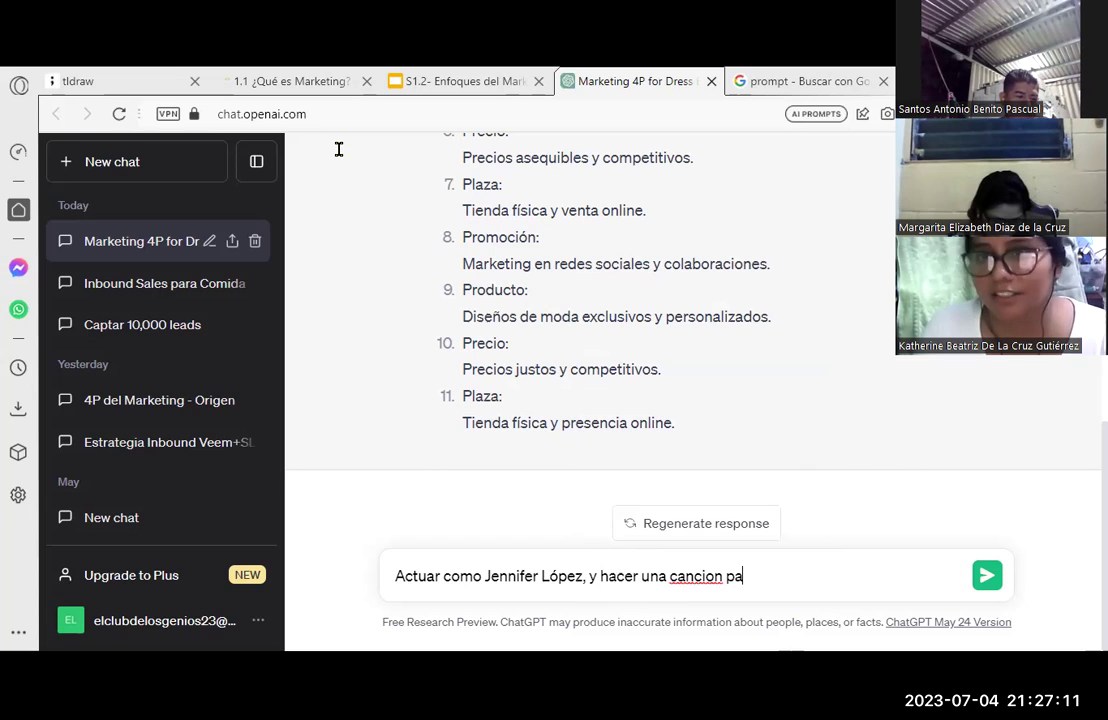
{"action": "right_click", "coordinate": [708, 576]}
{"action": "left_click", "coordinate": [760, 310]}
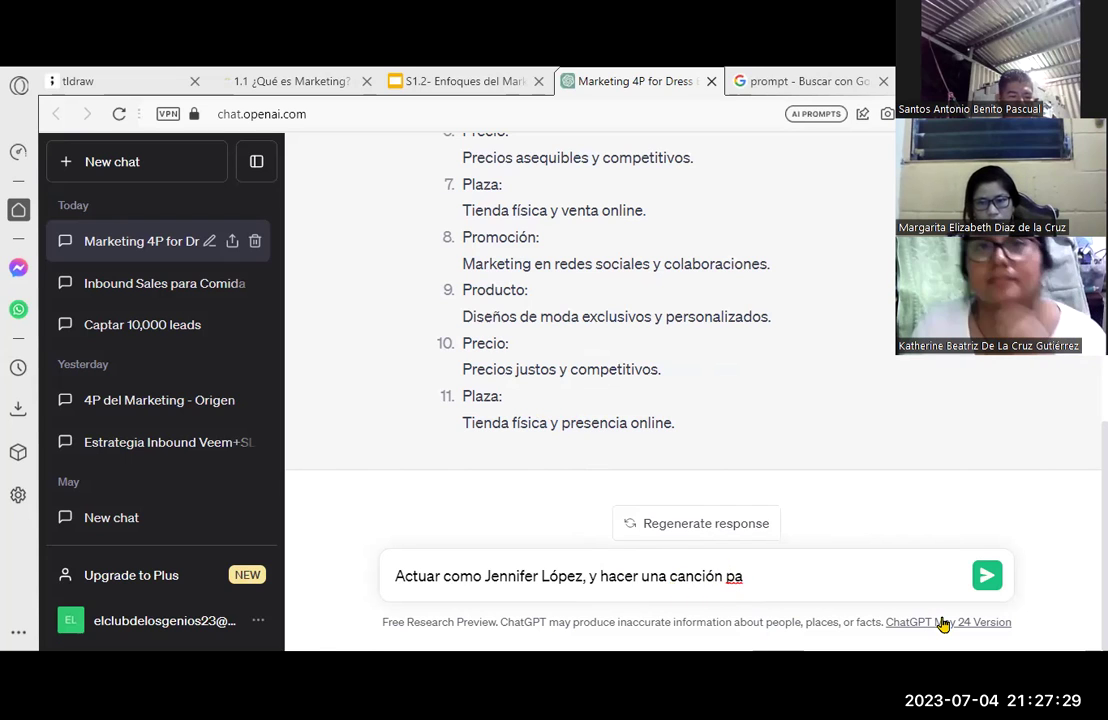
Replace the leftover "pa" in the prompt with "similar a Waiting For Tonight para vender productos o servicios"
{"action": "key", "text": "ctrl+shift+Left"}
{"action": "type", "text": "s"}
{"action": "key", "text": "BackSpace"}
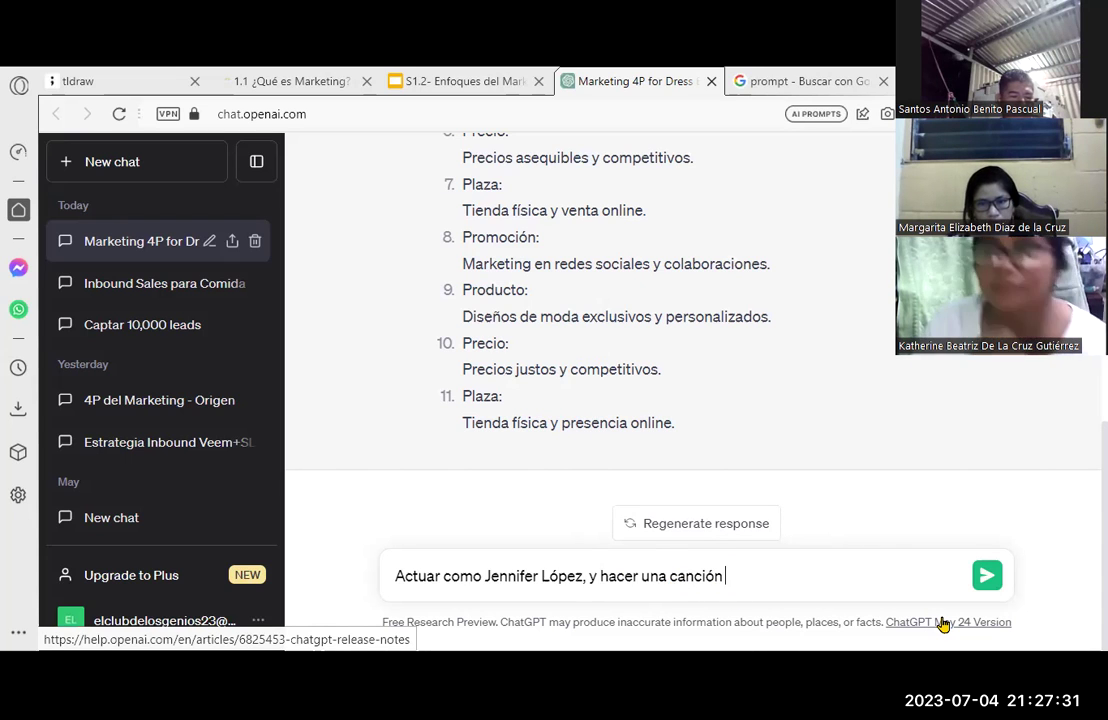
{"action": "type", "text": "similar a"}
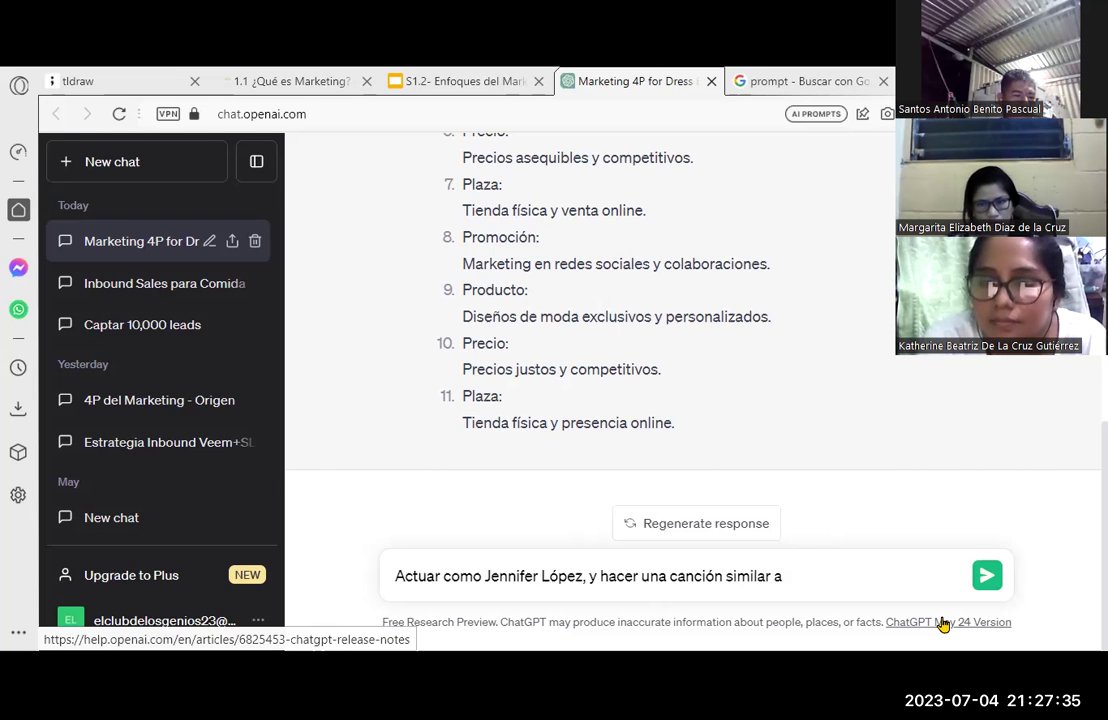
{"action": "type", "text": "Waiting For Tonight"}
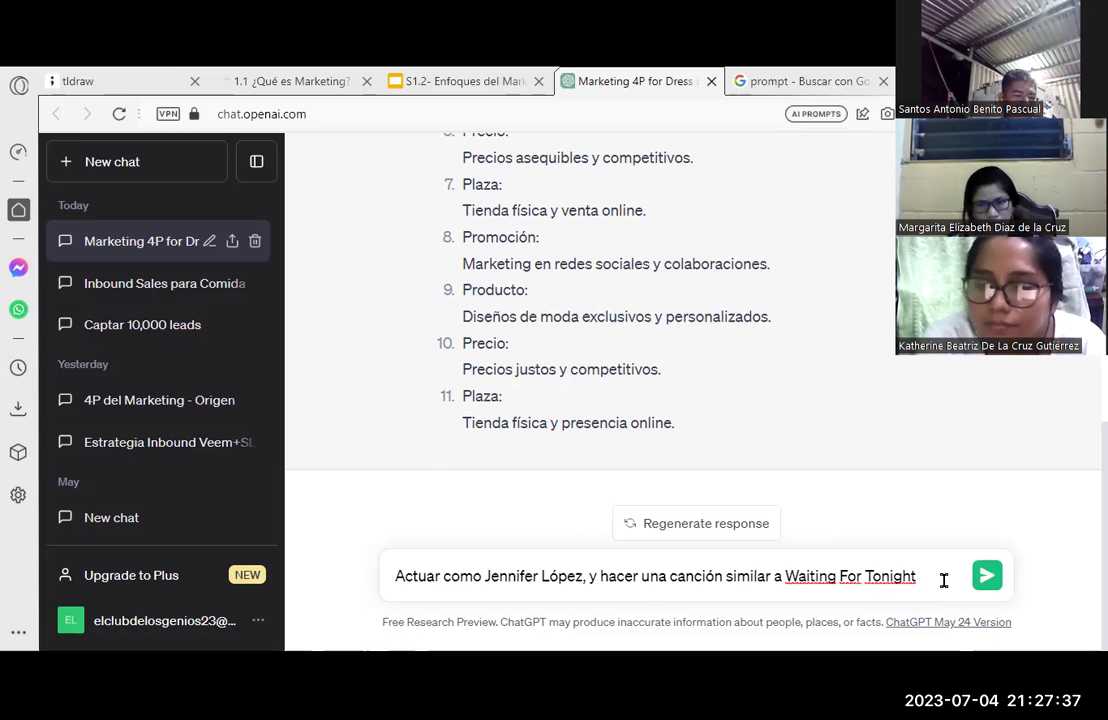
{"action": "type", "text": "para vender p"}
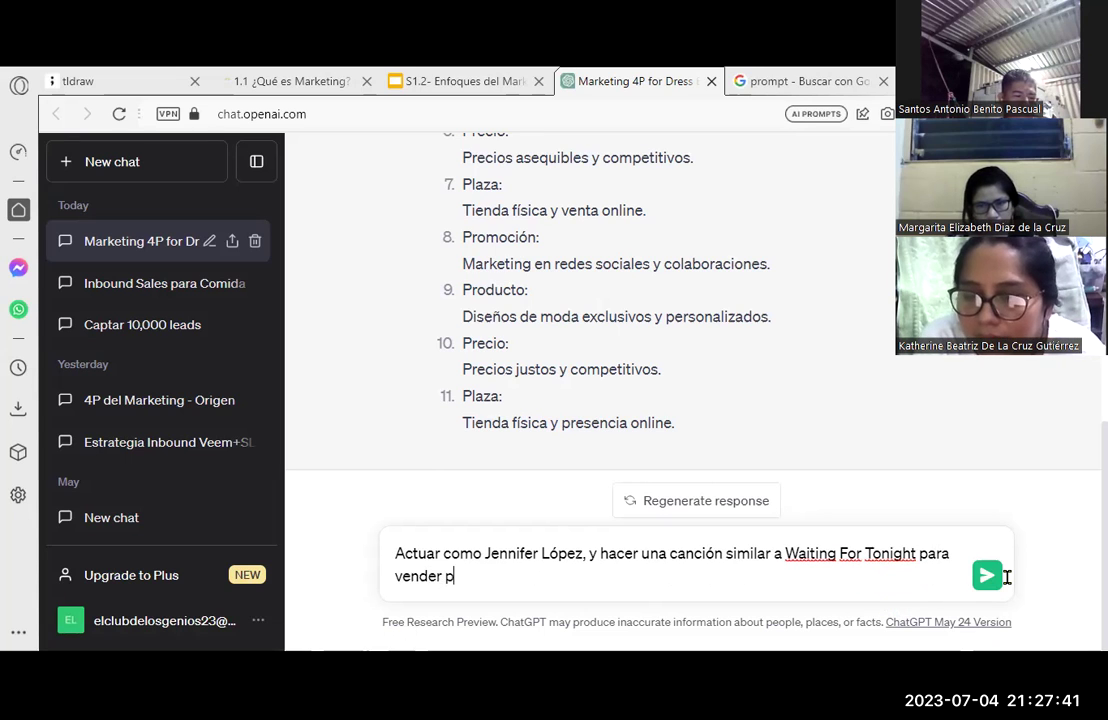
{"action": "type", "text": "rod"}
{"action": "type", "text": "tos o servicios"}
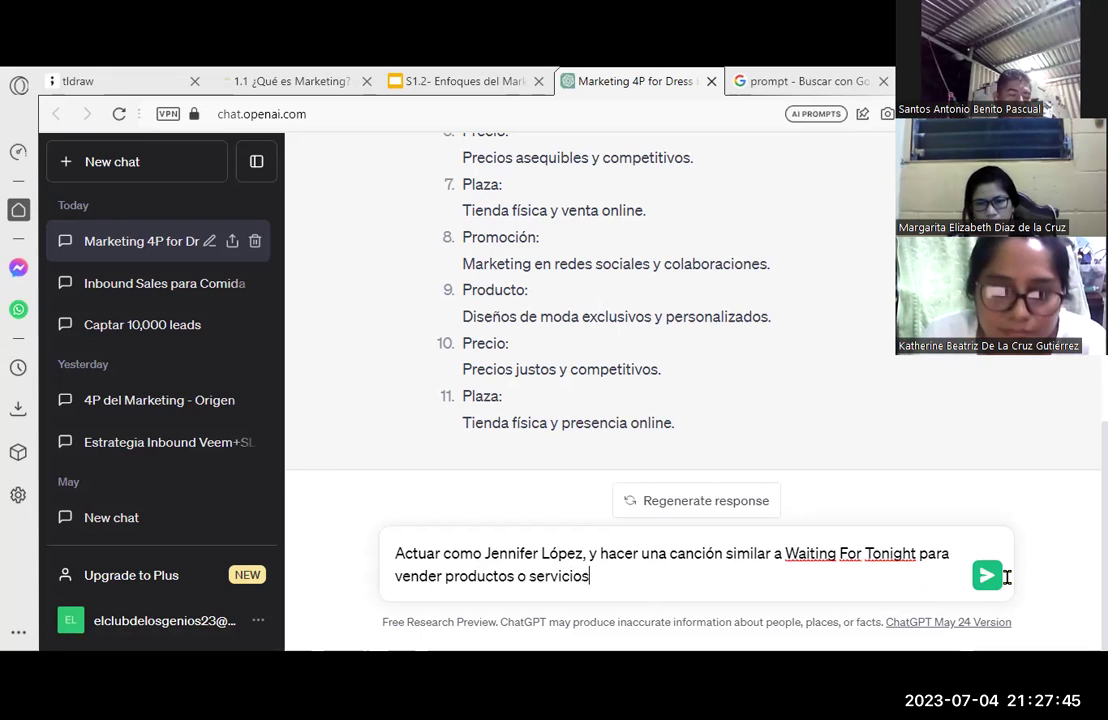
Specify the offering in the prompt as "de vestidos de moda, eventos etc."
{"action": "type", "text": " de vestimenta,"}
{"action": "key", "text": "BackSpace"}
{"action": "key", "text": "BackSpace"}
{"action": "key", "text": "BackSpace"}
{"action": "key", "text": "BackSpace"}
{"action": "key", "text": "BackSpace"}
{"action": "key", "text": "BackSpace"}
{"action": "key", "text": "BackSpace"}
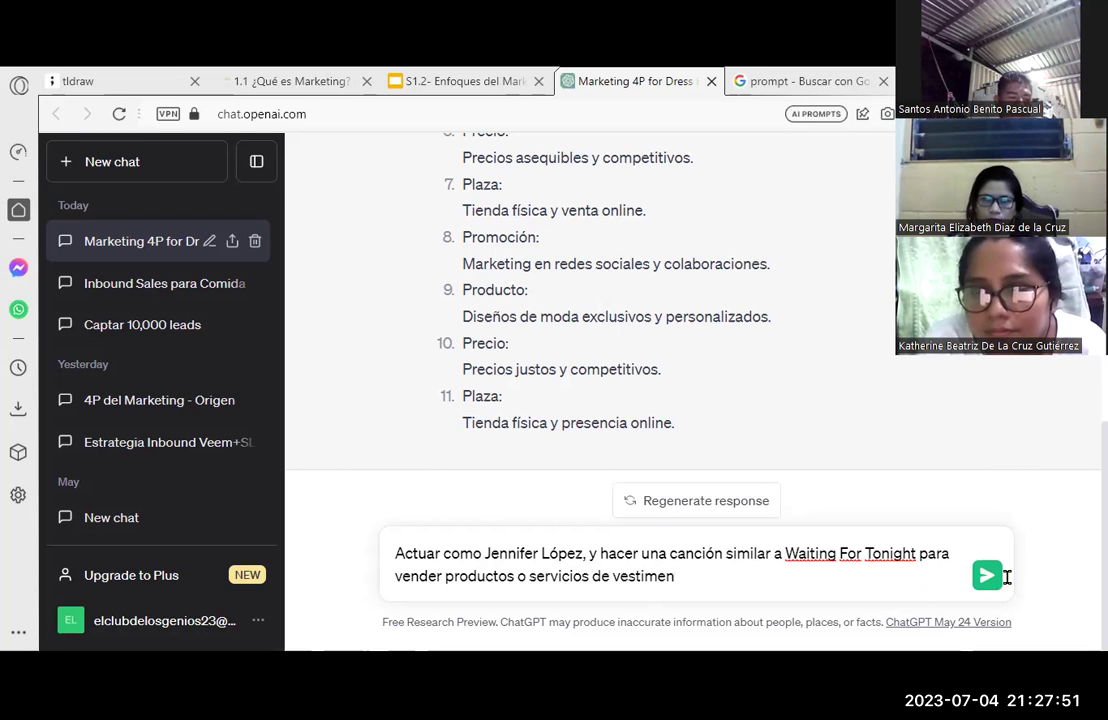
{"action": "type", "text": "d"}
{"action": "key", "text": "BackSpace"}
{"action": "type", "text": "idos de moda"}
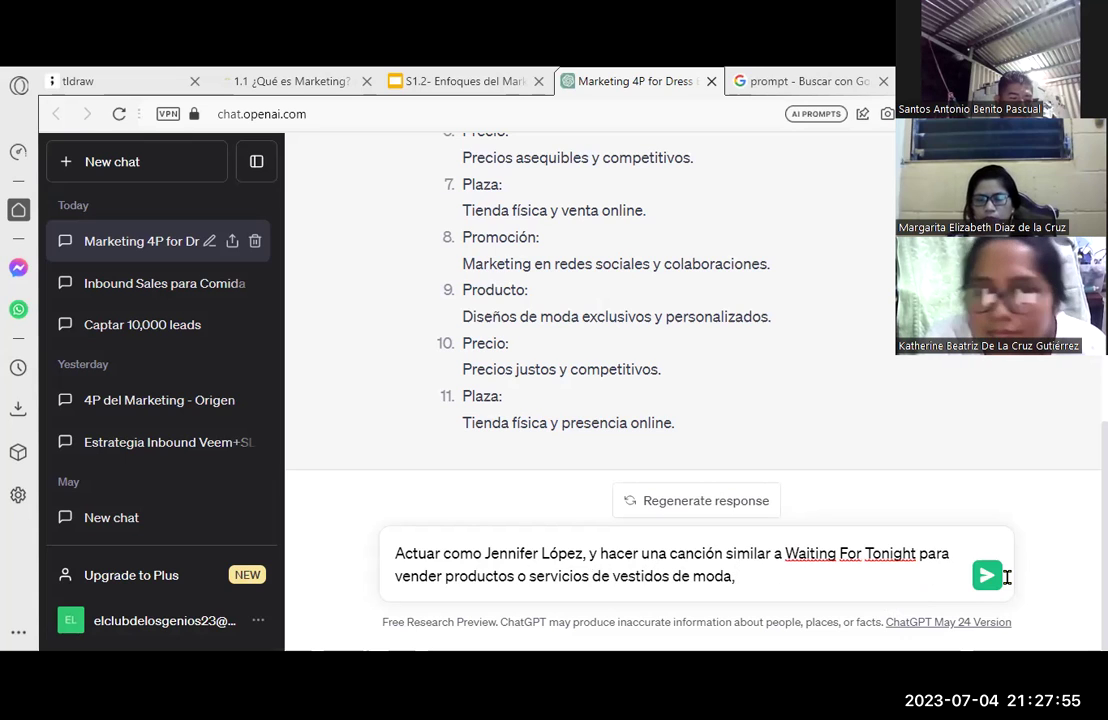
{"action": "type", "text": ", eventos etc."}
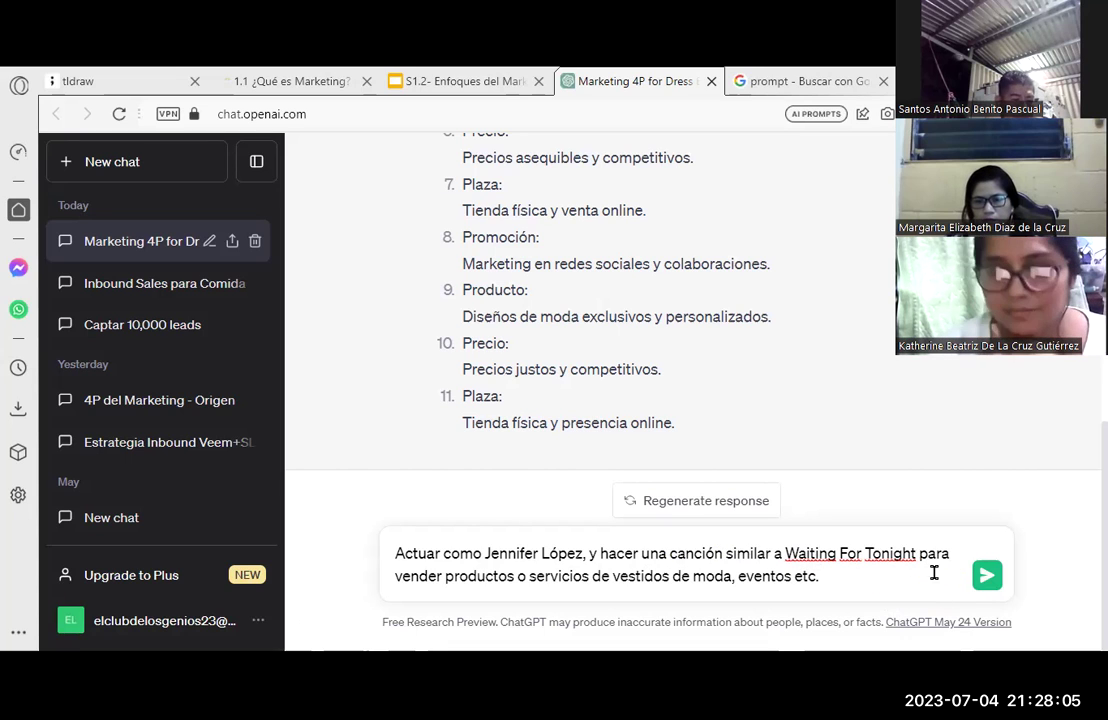
Submit the prompt ending with "Con las respuestas anteriores:" and regenerate the response twice
{"action": "type", "text": "Con las respuestas anteriore"}
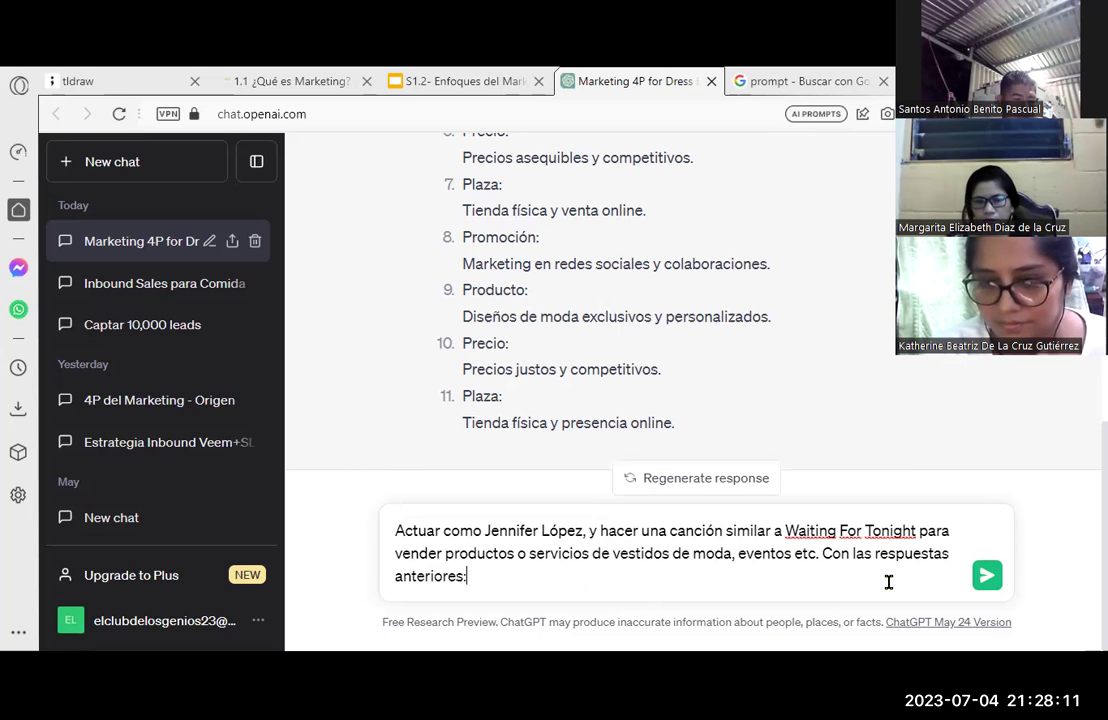
{"action": "type", "text": "s:"}
{"action": "key", "text": "Return"}
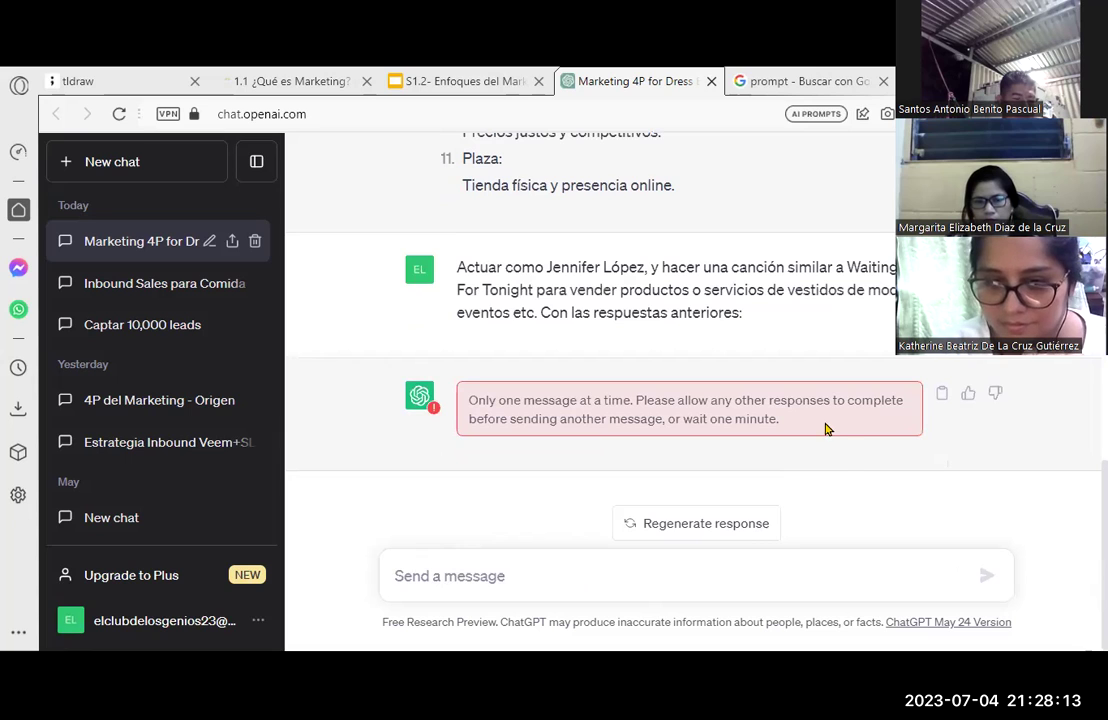
{"action": "left_click", "coordinate": [725, 533]}
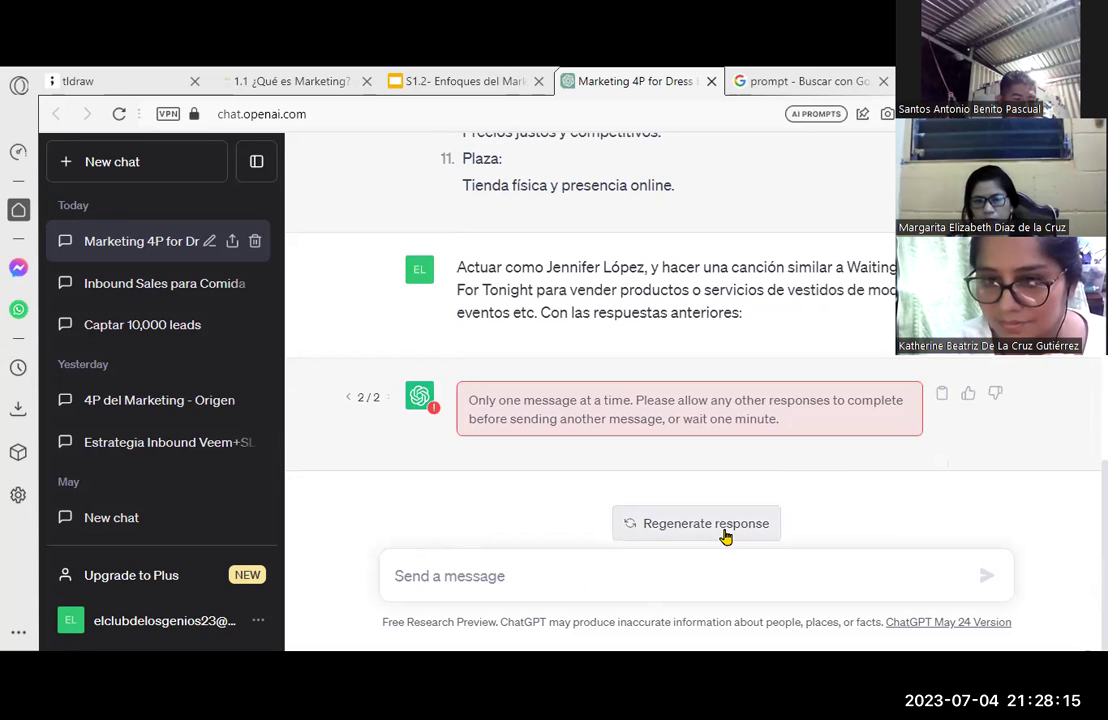
{"action": "left_click", "coordinate": [725, 533]}
Copy the submitted Jennifer López song prompt and paste it into the message of a new chat
{"action": "scroll", "coordinate": [764, 307], "scroll_direction": "up", "scroll_amount": 2}
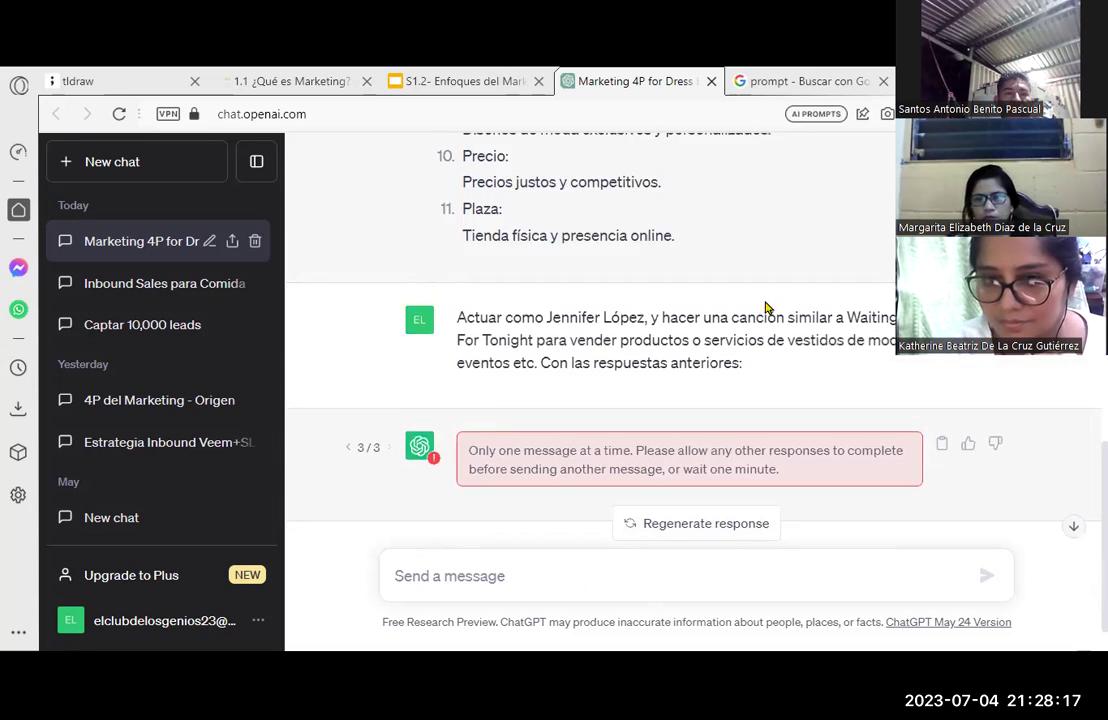
{"action": "left_click_drag", "start_coordinate": [456, 392], "coordinate": [758, 447]}
{"action": "right_click", "coordinate": [710, 455]}
{"action": "left_click", "coordinate": [724, 247]}
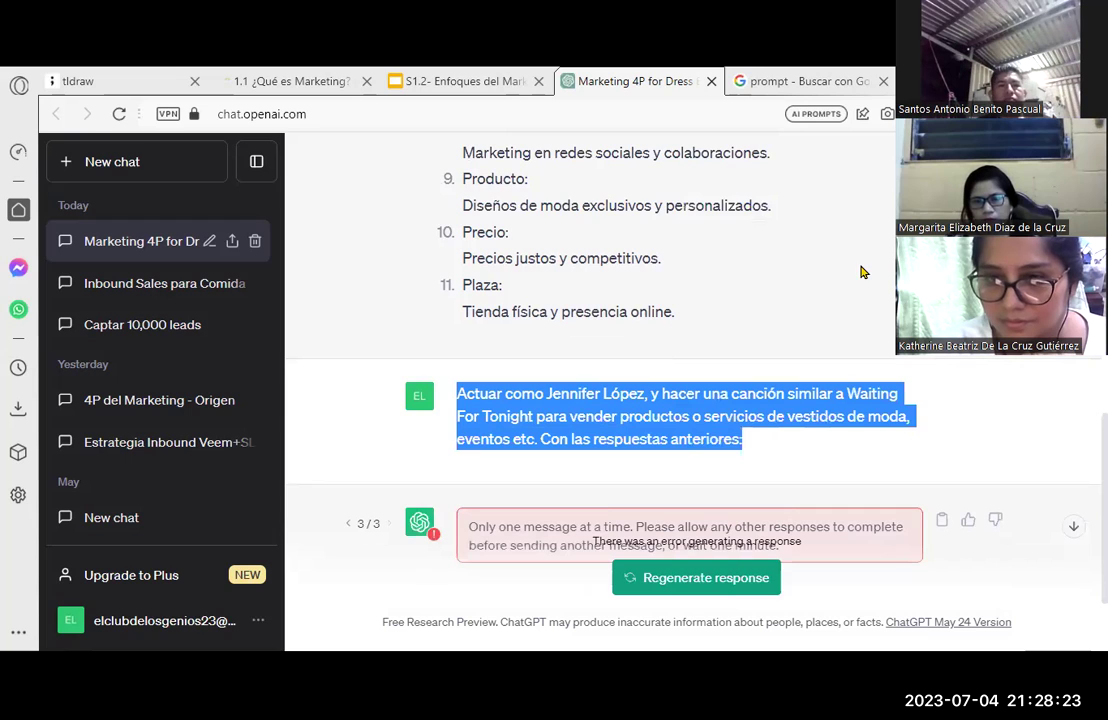
{"action": "left_click_drag", "start_coordinate": [878, 576], "coordinate": [1076, 532]}
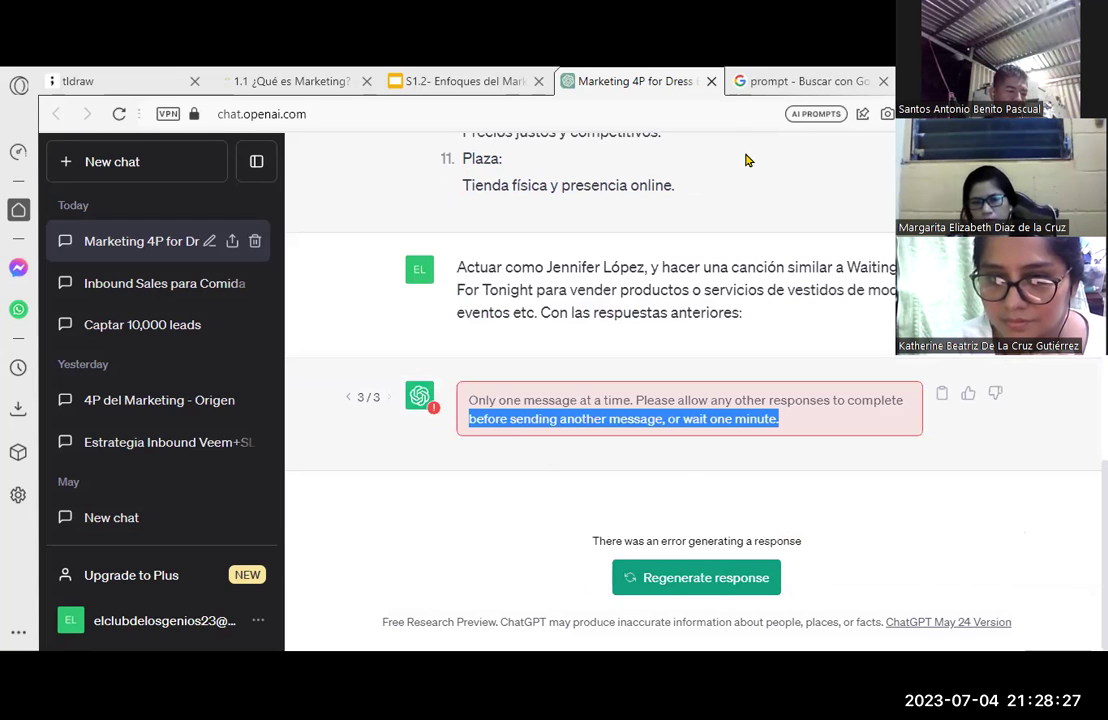
{"action": "left_click", "coordinate": [100, 162]}
{"action": "right_click", "coordinate": [497, 570]}
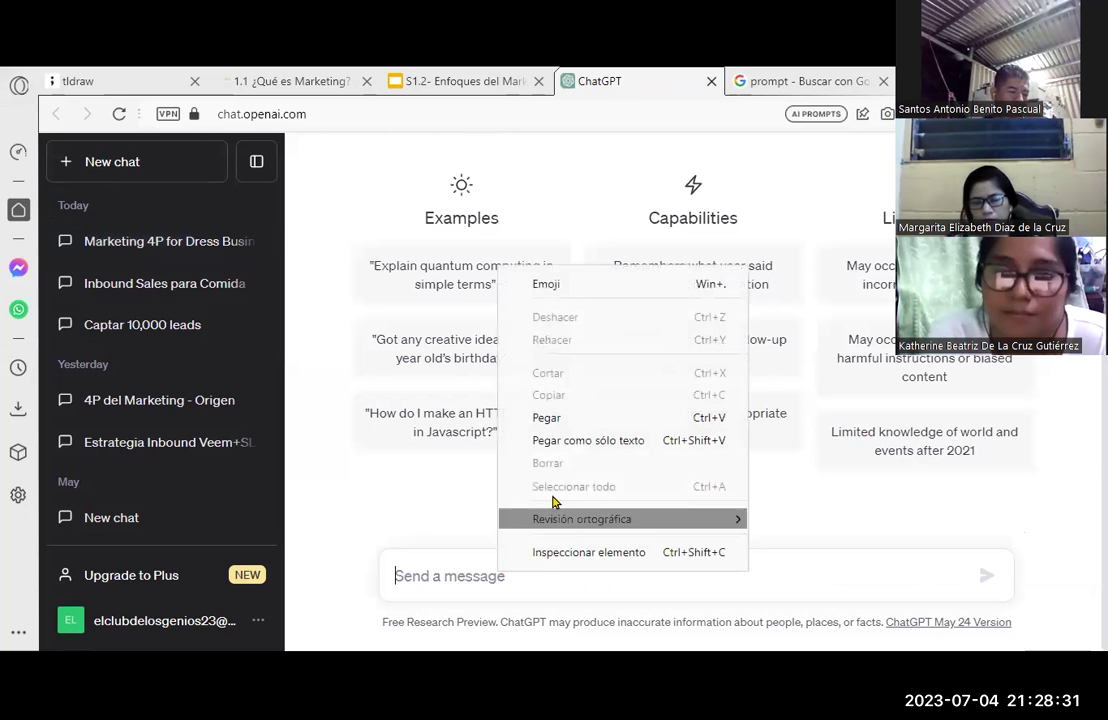
{"action": "left_click", "coordinate": [581, 413]}
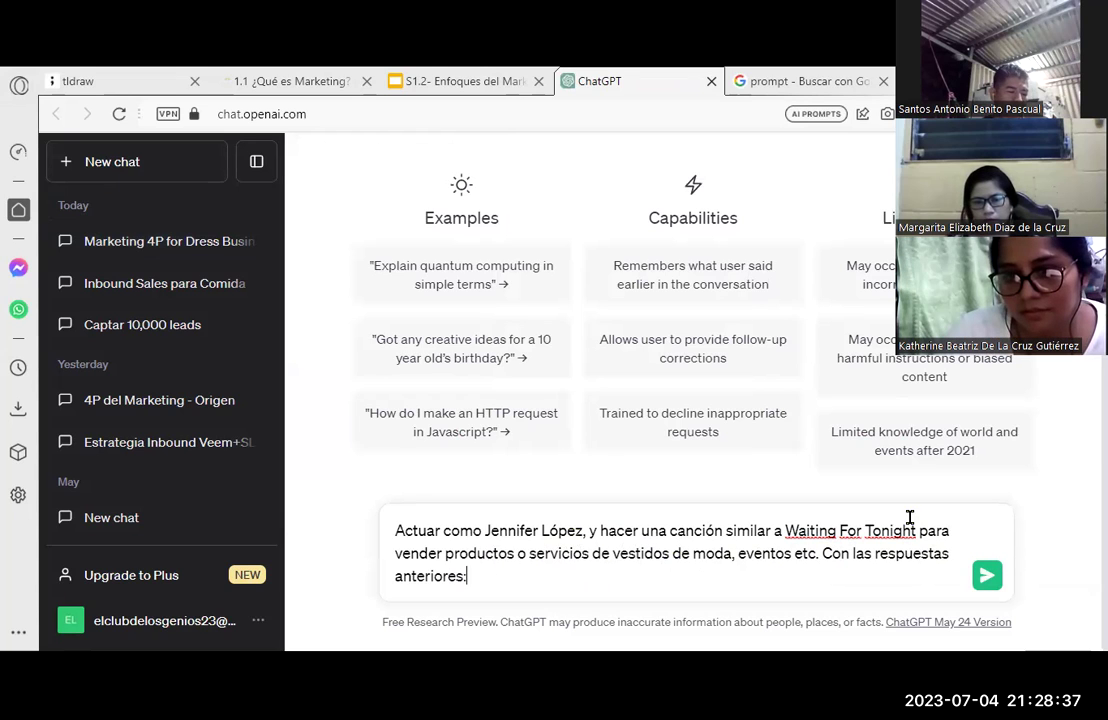
Replace the prompt's last sentence with "Usando las 4P del marketing en un negocio de bazar de modas." and send it
{"action": "left_click", "coordinate": [828, 561], "text": "shift"}
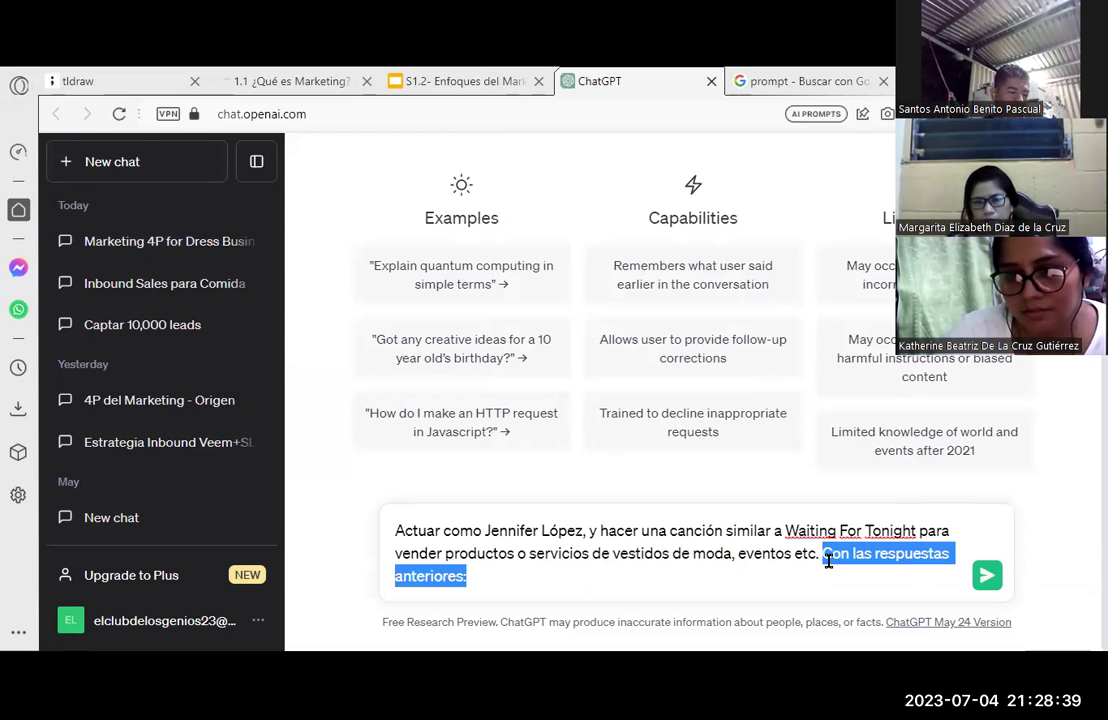
{"action": "key", "text": "BackSpace"}
{"action": "type", "text": "Usando"}
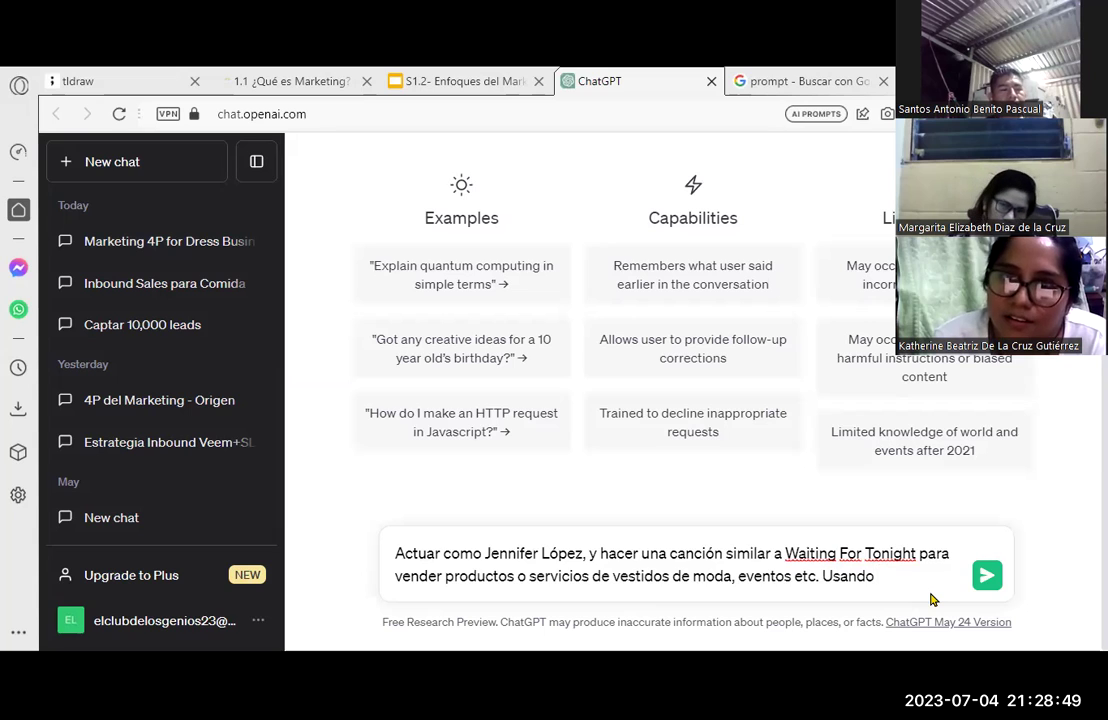
{"action": "type", "text": "las 4"}
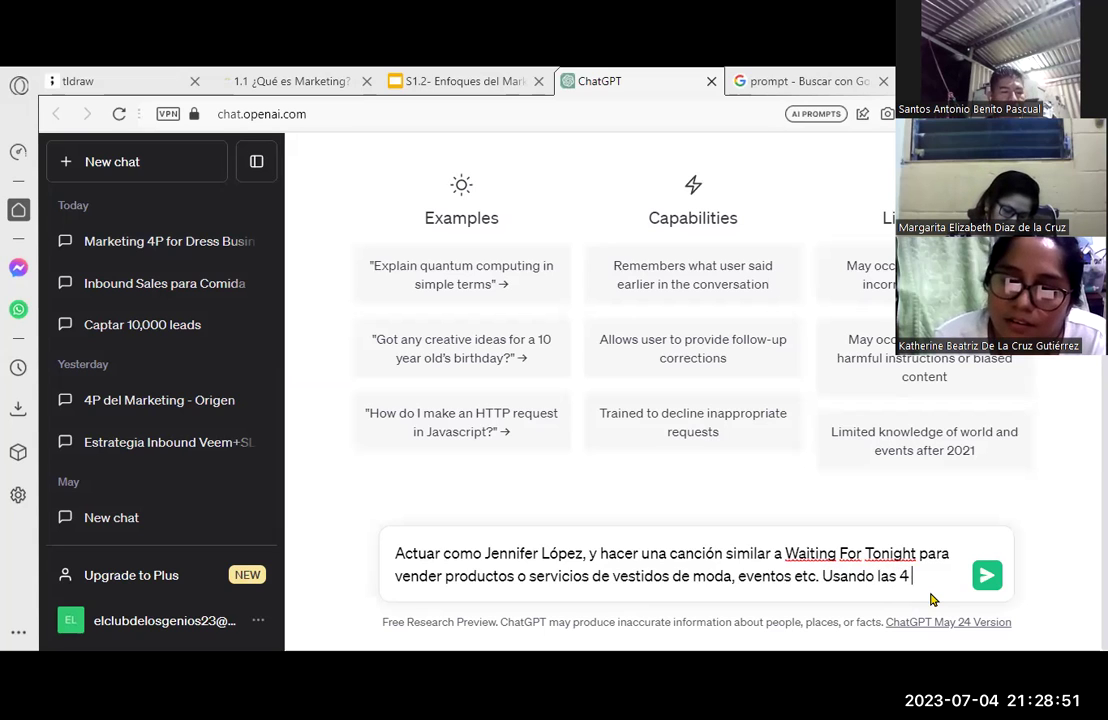
{"action": "type", "text": "P del m"}
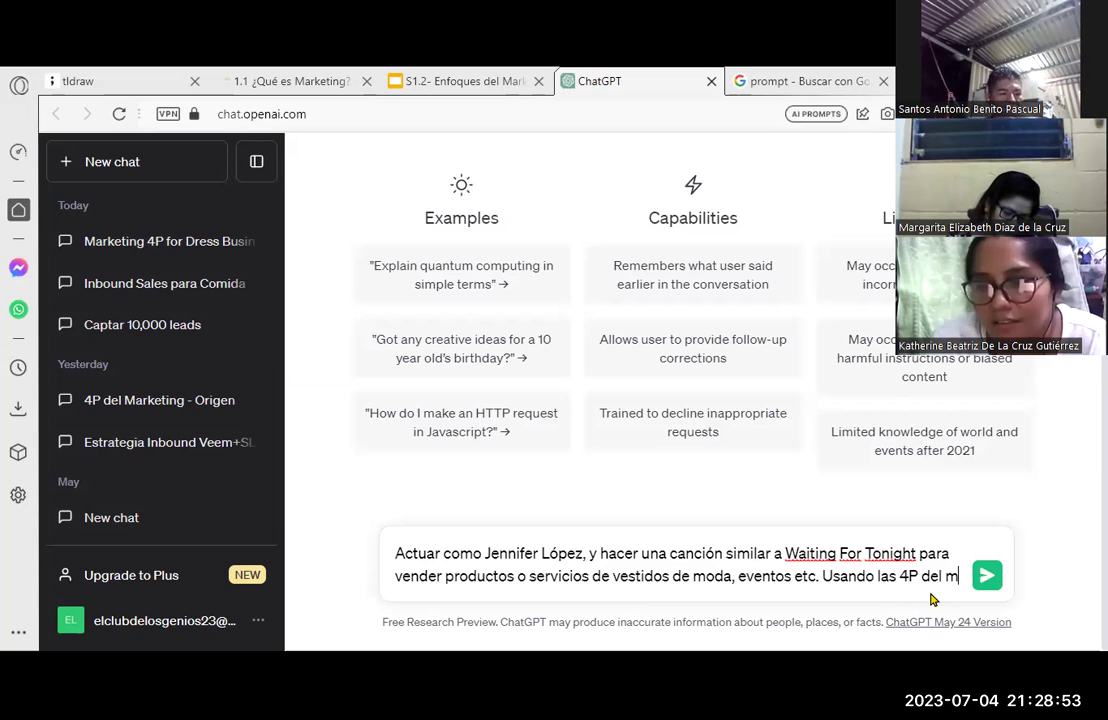
{"action": "type", "text": "arketing en "}
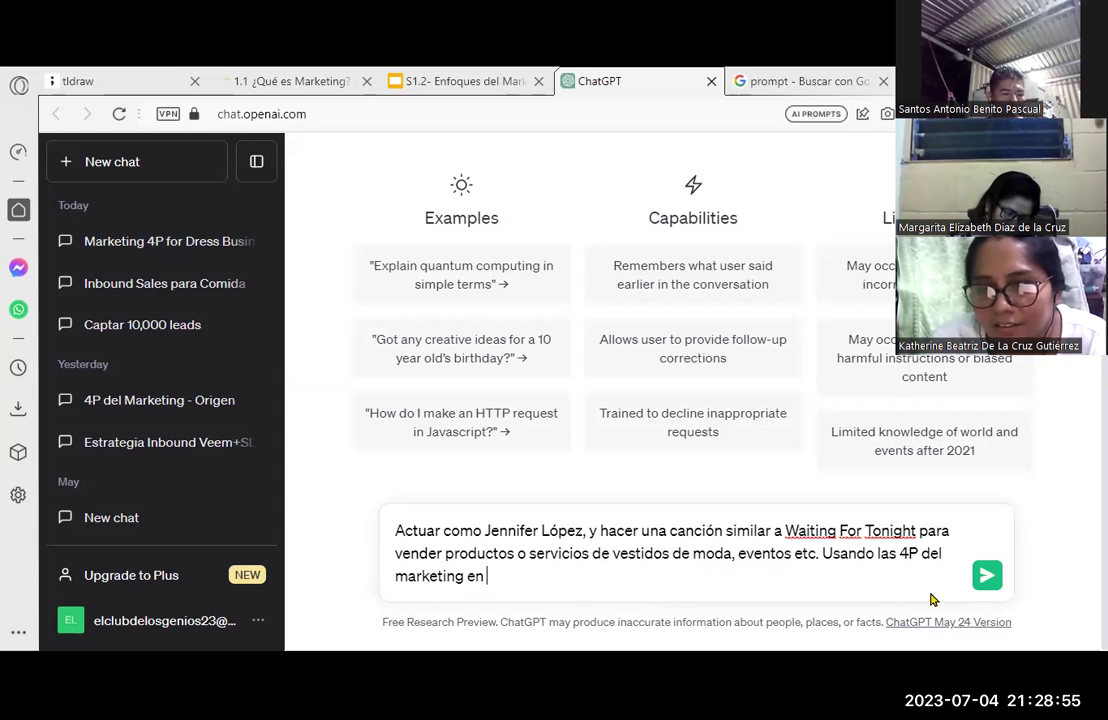
{"action": "type", "text": "un eegocio"}
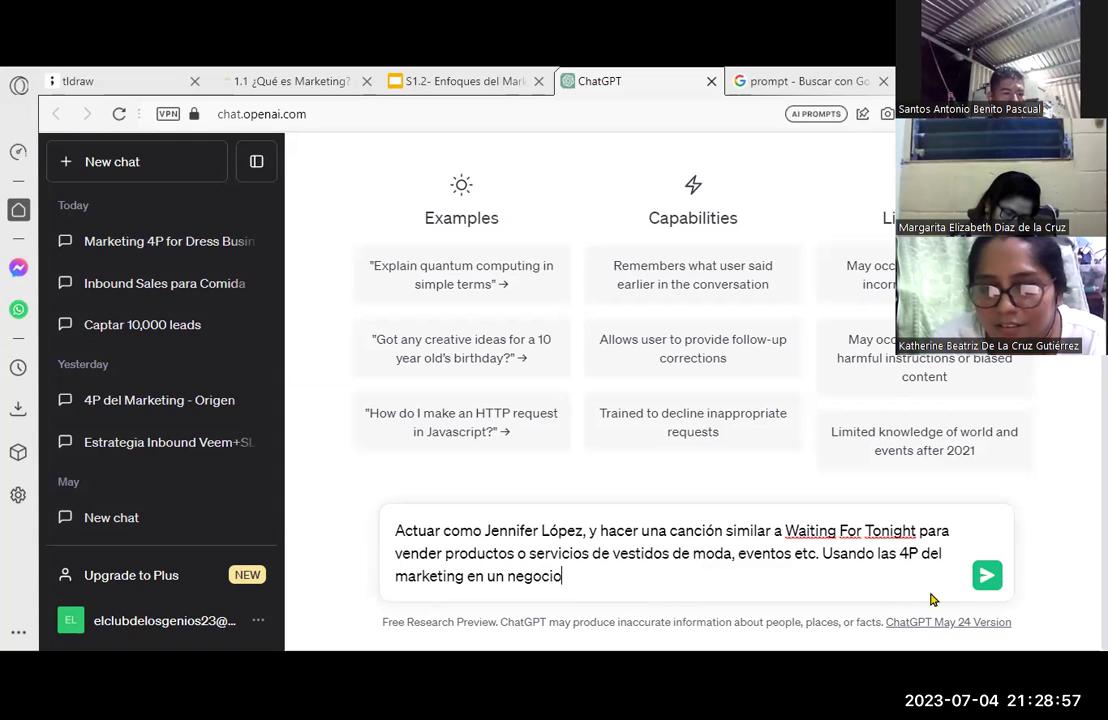
{"action": "type", "text": " de bazar de modas."}
{"action": "key", "text": "Return"}
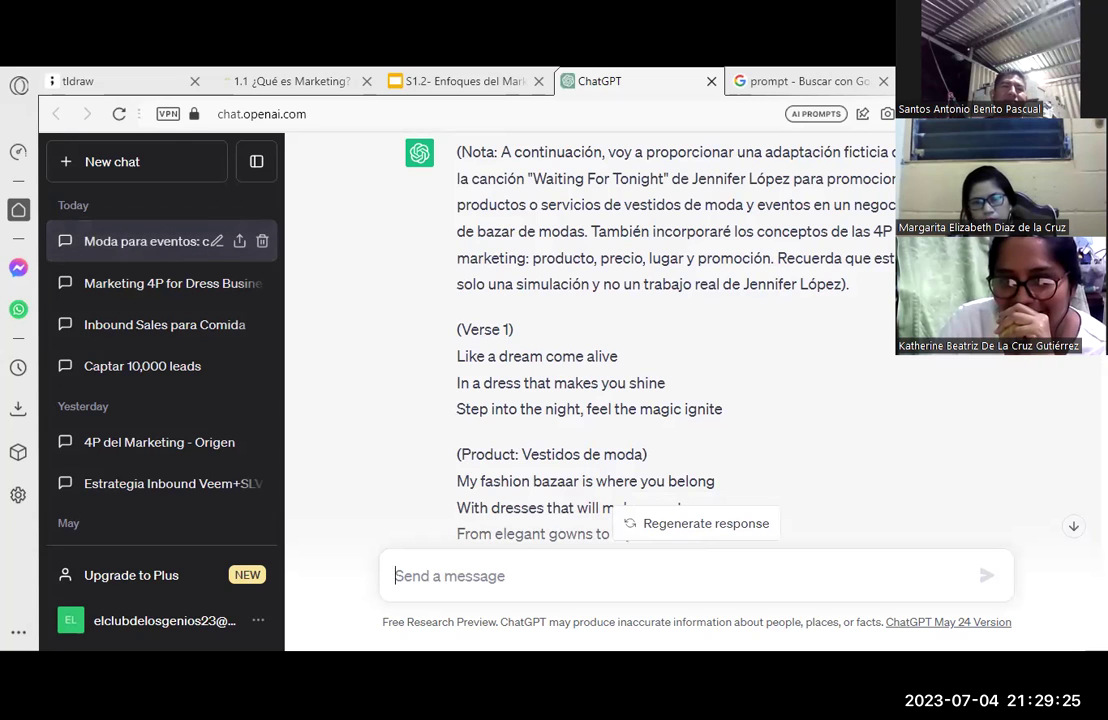
Read through the generated song from the opening note to the closing paragraph, checking how each of the 4Ps is used
{"action": "scroll", "coordinate": [640, 330], "scroll_direction": "down", "scroll_amount": 1}
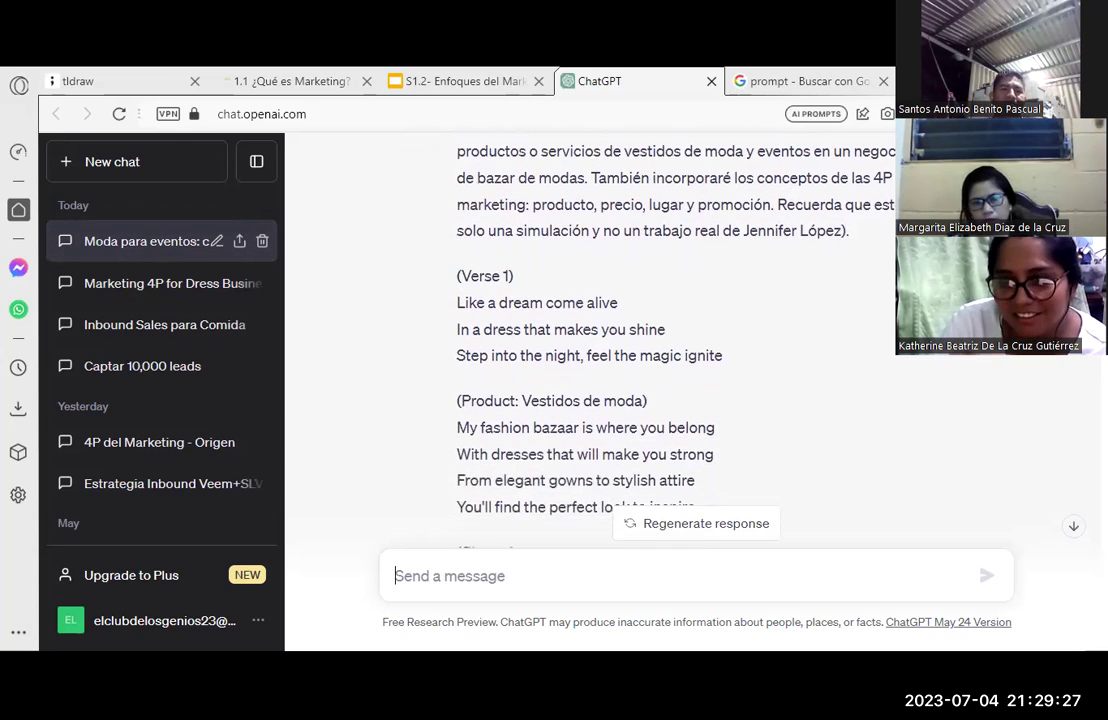
{"action": "scroll", "coordinate": [640, 330], "scroll_direction": "down", "scroll_amount": 1}
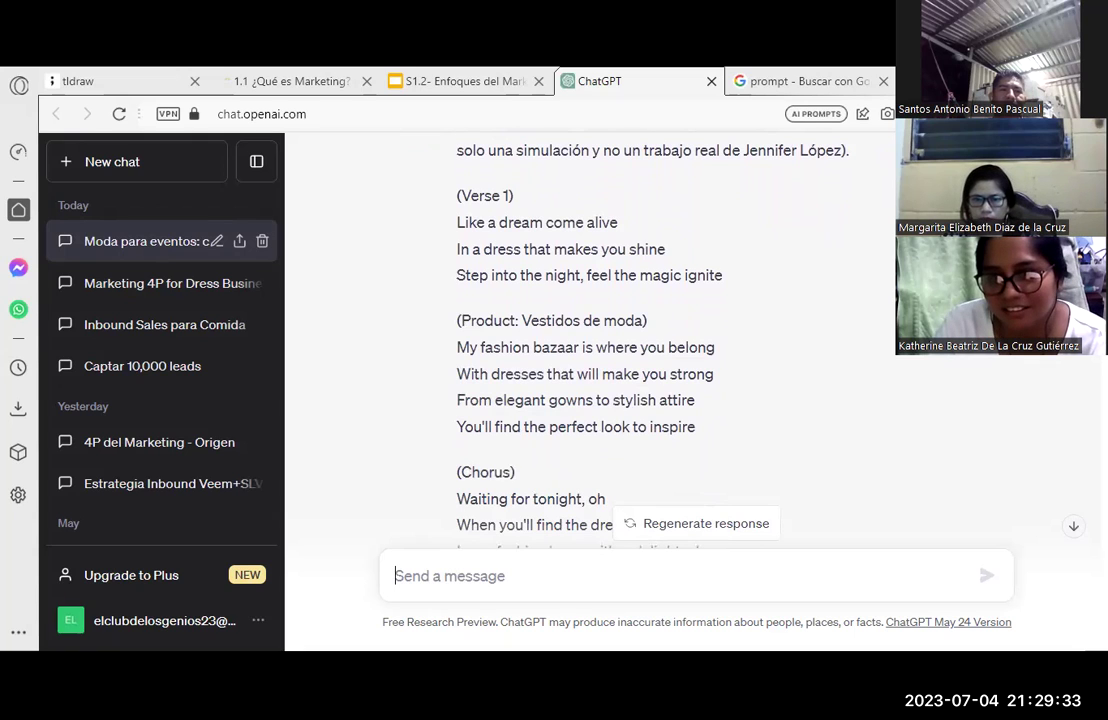
{"action": "scroll", "coordinate": [640, 330], "scroll_direction": "down", "scroll_amount": 1}
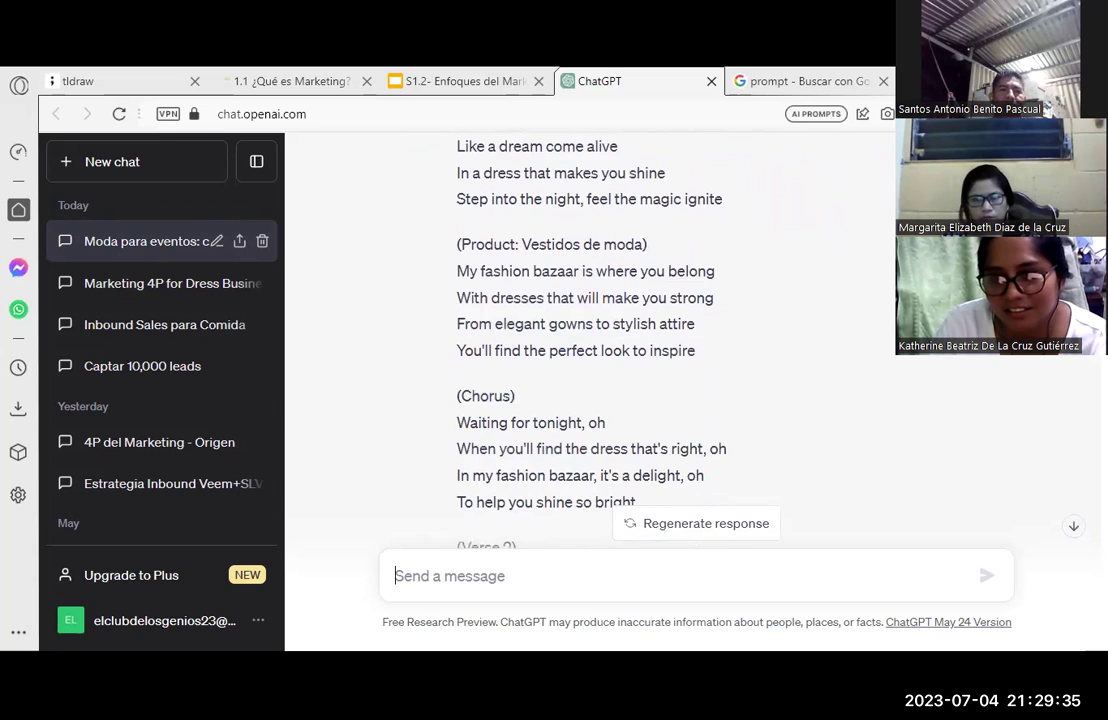
{"action": "scroll", "coordinate": [640, 330], "scroll_direction": "up", "scroll_amount": 1}
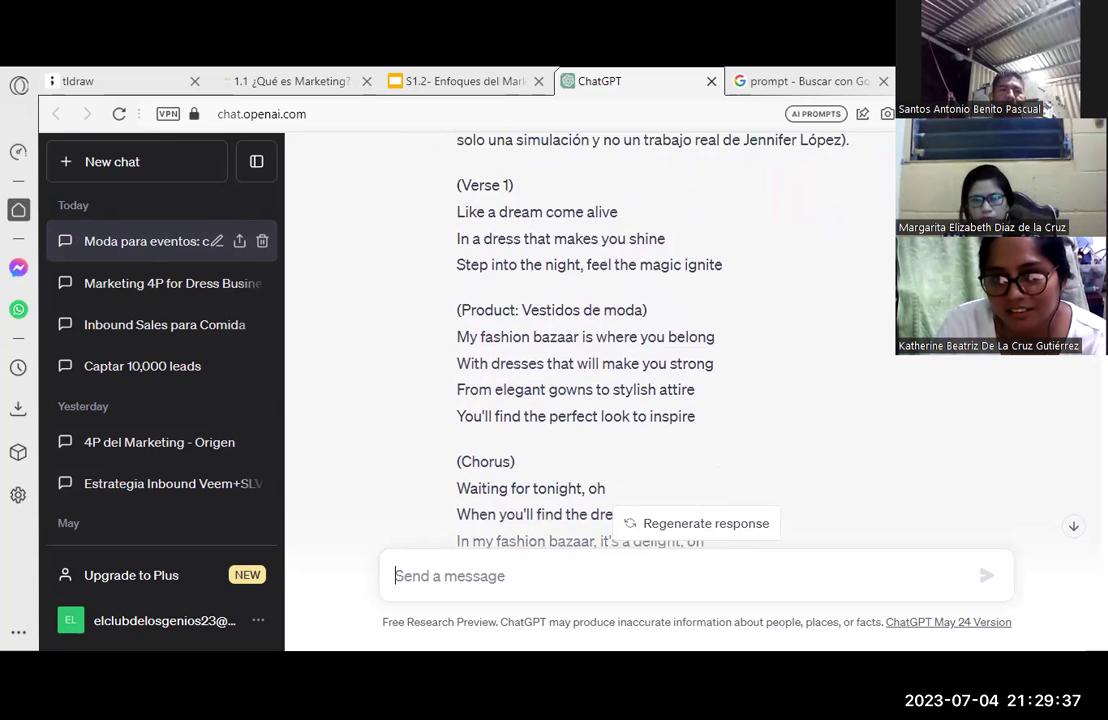
{"action": "scroll", "coordinate": [640, 330], "scroll_direction": "down", "scroll_amount": 1}
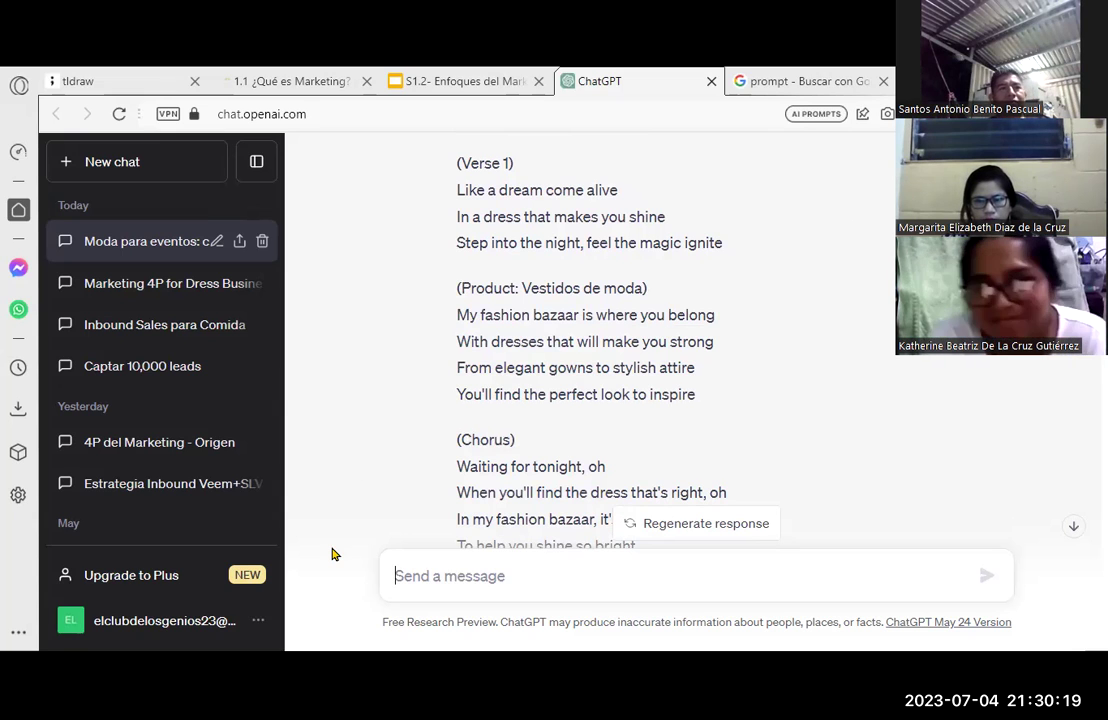
{"action": "left_click", "coordinate": [400, 576]}
{"action": "scroll", "coordinate": [590, 340], "scroll_direction": "up", "scroll_amount": 3}
{"action": "scroll", "coordinate": [590, 340], "scroll_direction": "down", "scroll_amount": 2}
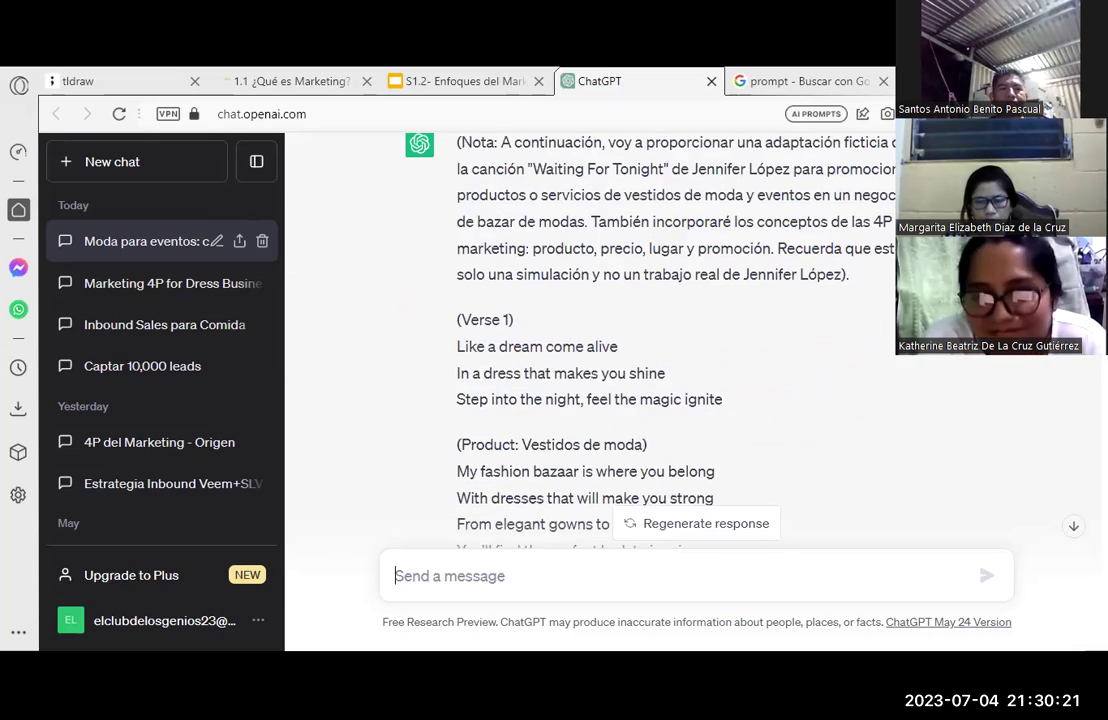
{"action": "scroll", "coordinate": [590, 340], "scroll_direction": "down", "scroll_amount": 8}
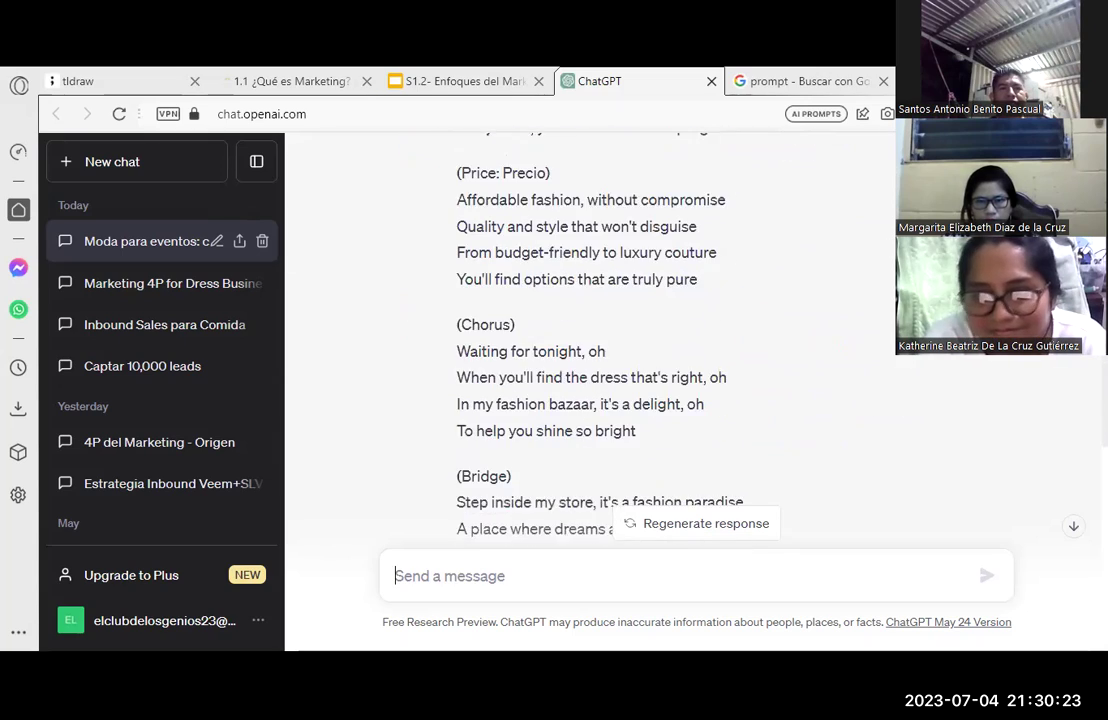
{"action": "scroll", "coordinate": [590, 340], "scroll_direction": "down", "scroll_amount": 7}
{"action": "scroll", "coordinate": [590, 340], "scroll_direction": "down", "scroll_amount": 4}
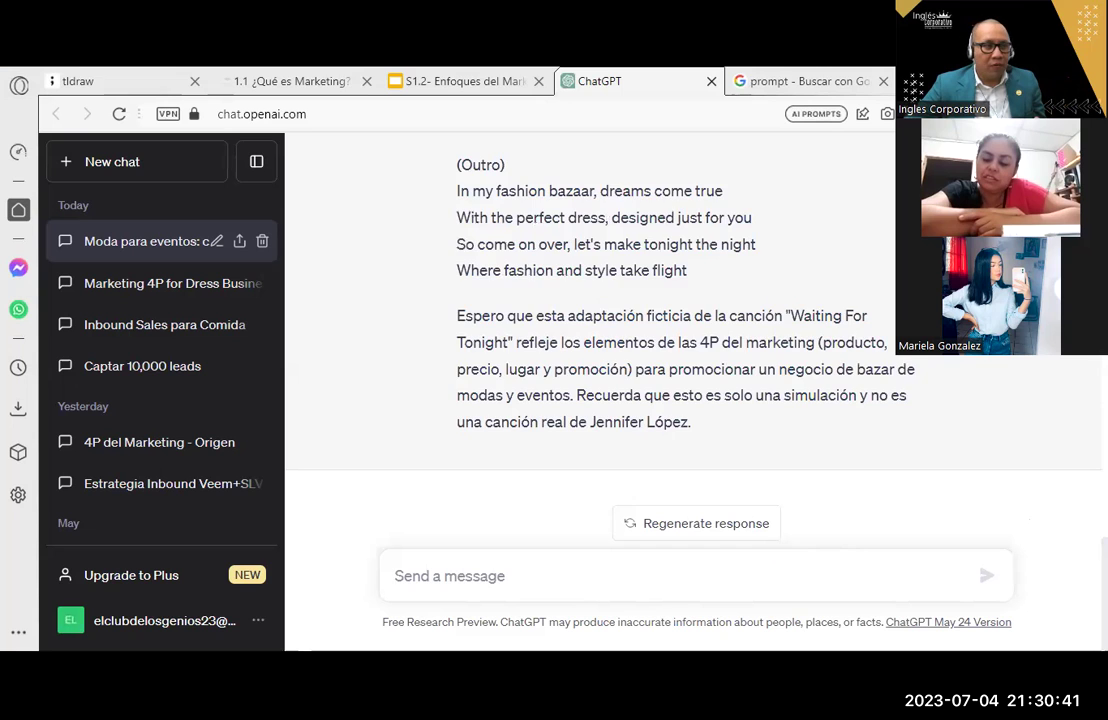
{"action": "scroll", "coordinate": [590, 350], "scroll_direction": "up", "scroll_amount": 10}
Switch to the S1.2 Google Slides presentation and open slide 11 with the elements of Producto, Precio, Plaza and Promoción
{"action": "left_click", "coordinate": [505, 77]}
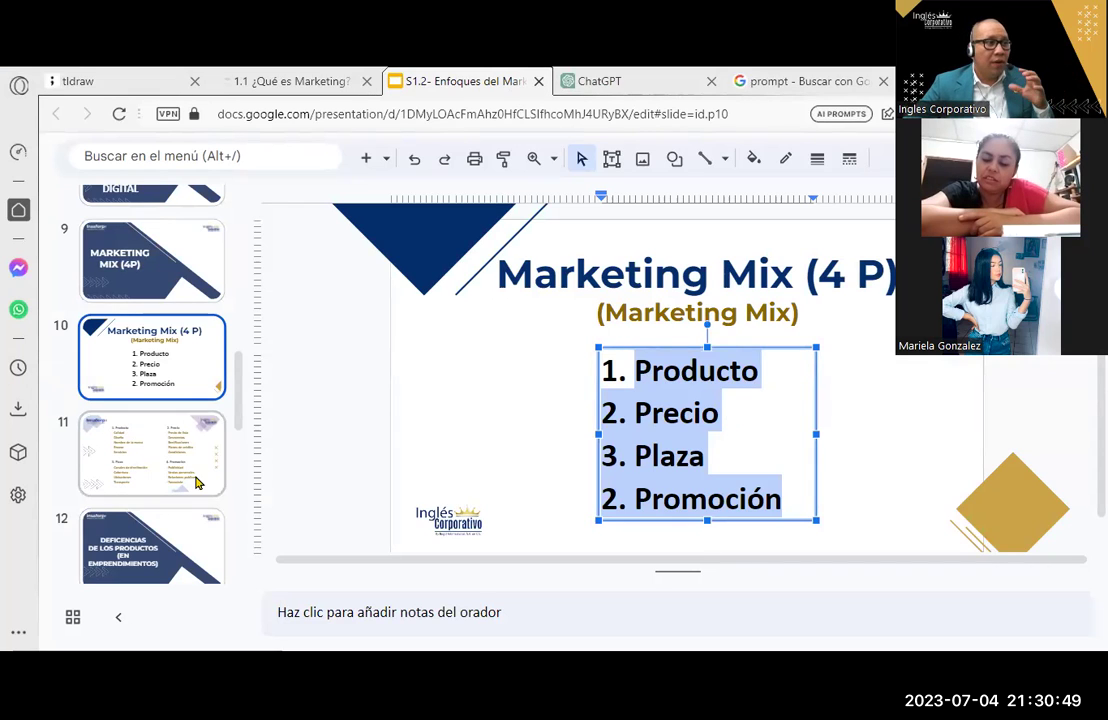
{"action": "left_click", "coordinate": [172, 487]}
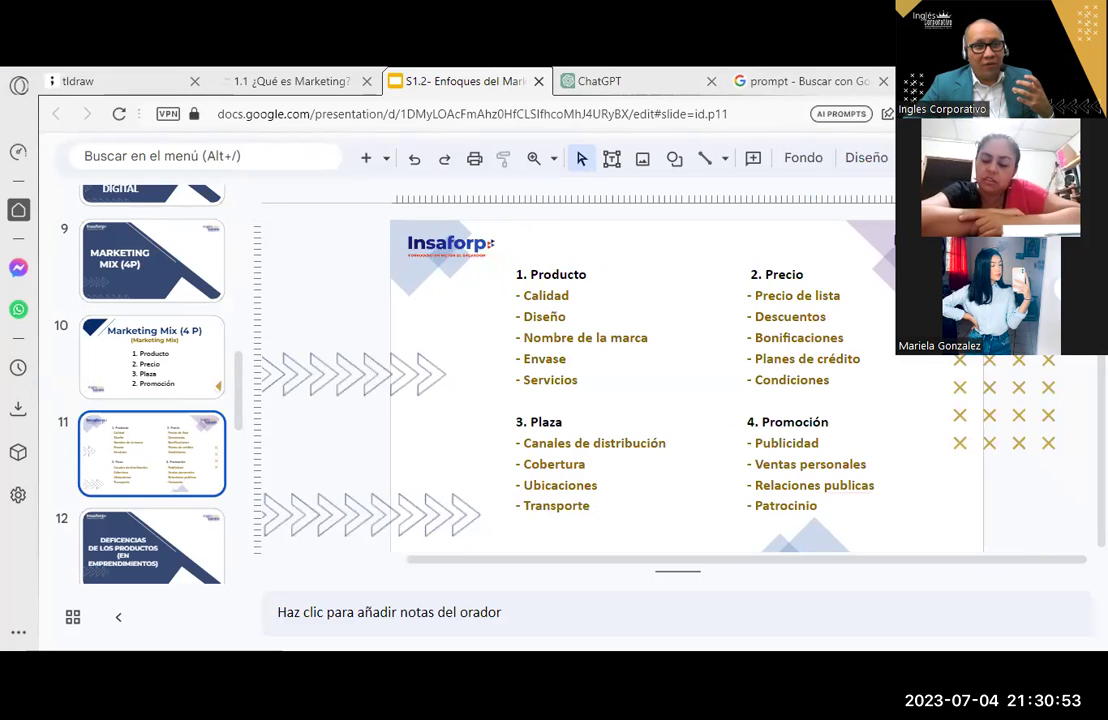